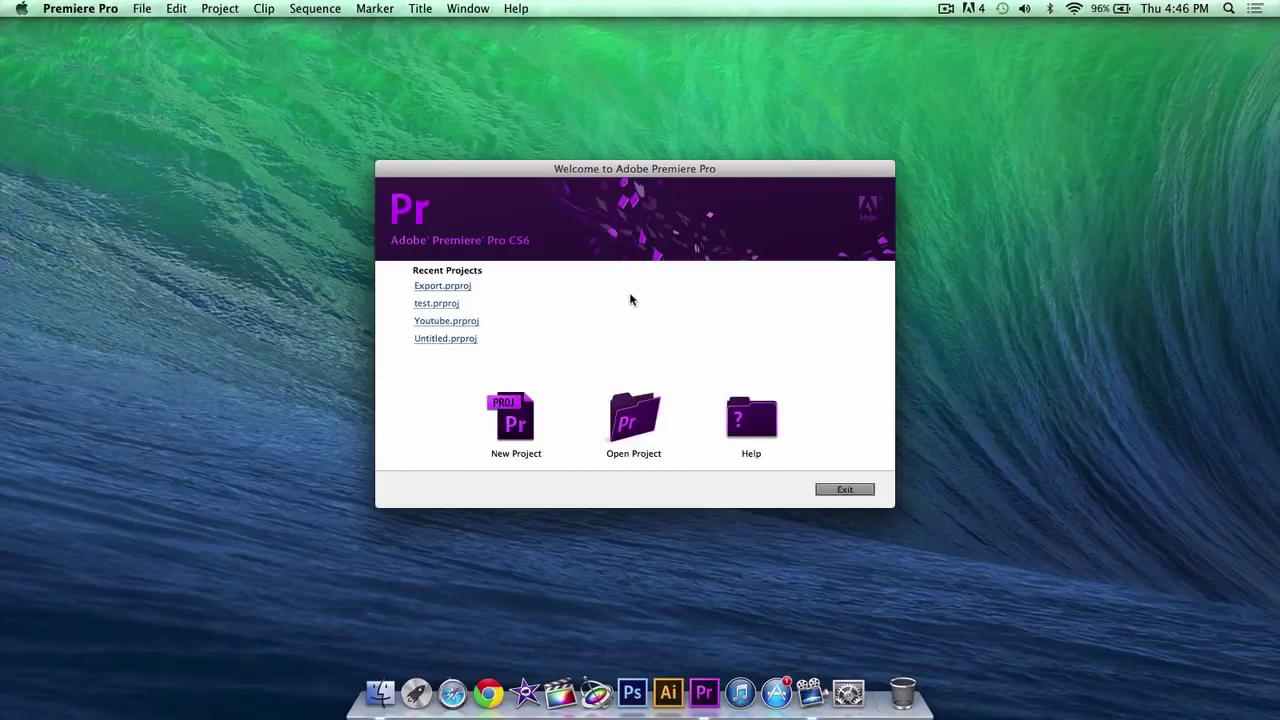
Start a new project named 'export footage' and continue to the New Sequence dialog.
click(484, 424)
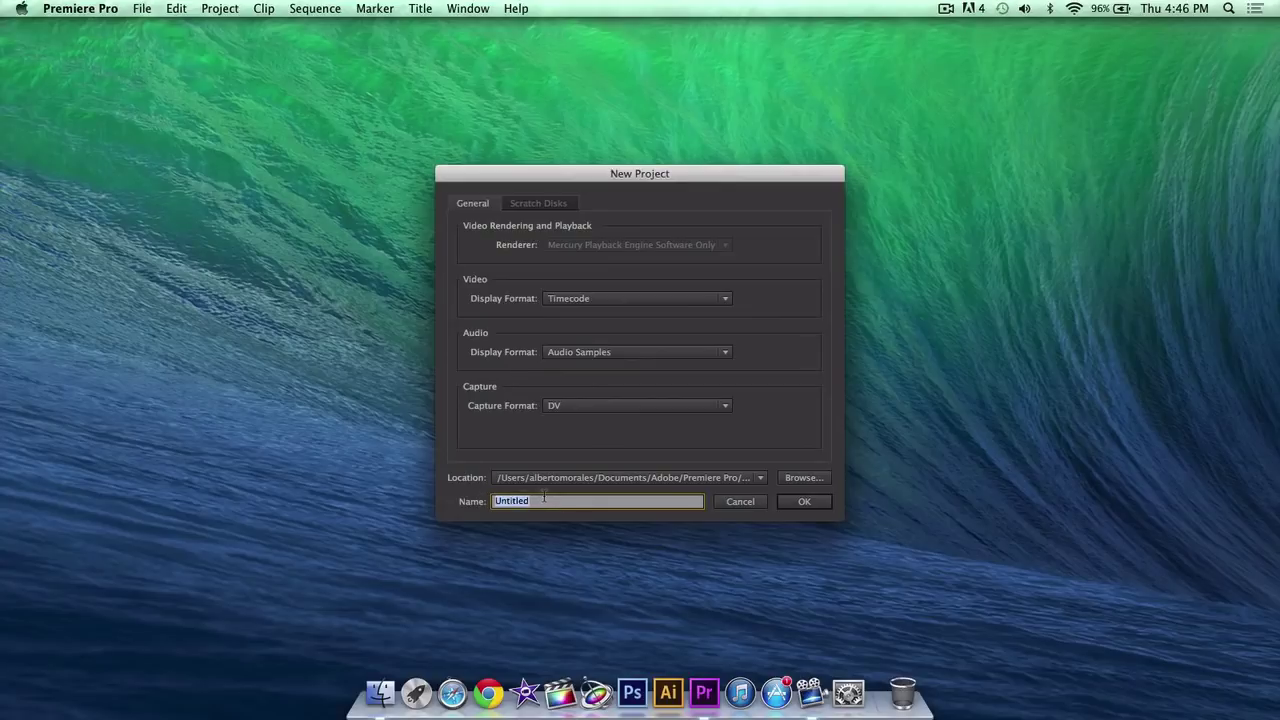
key(BackSpace)
Compare DV-NTSC presets and create Sequence 01 using Widescreen 48kHz.
click(802, 500)
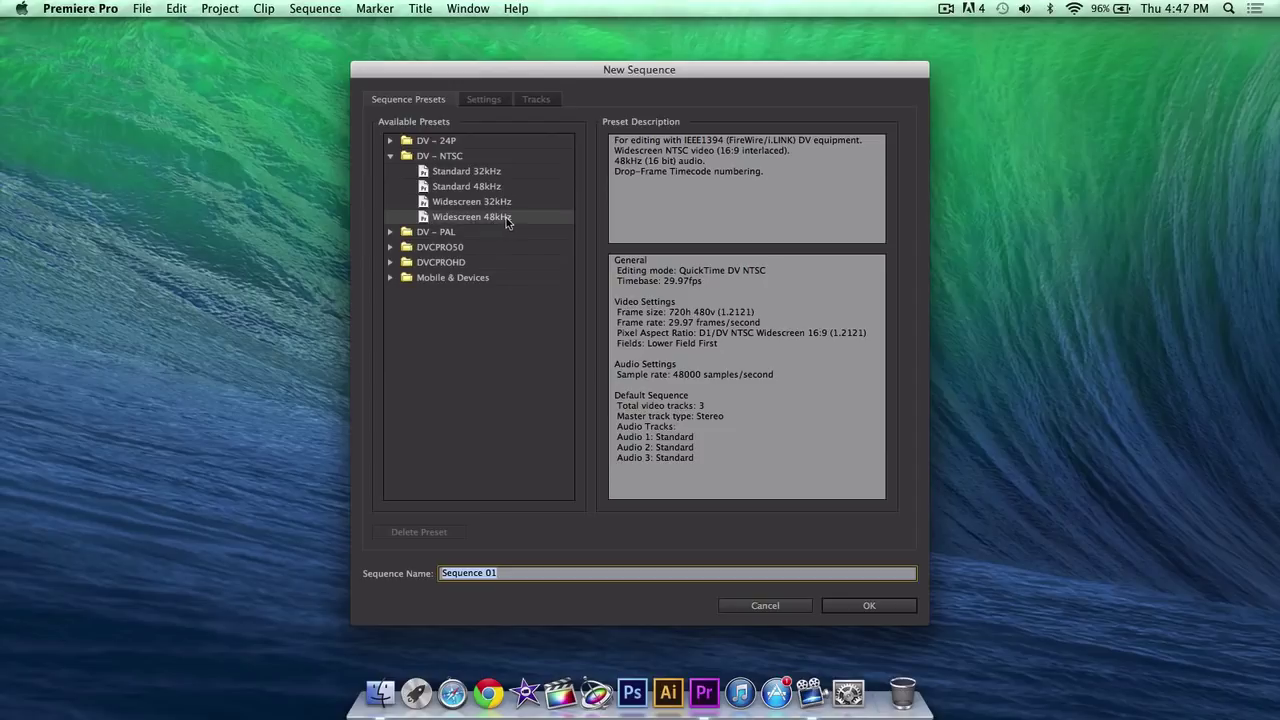
click(445, 188)
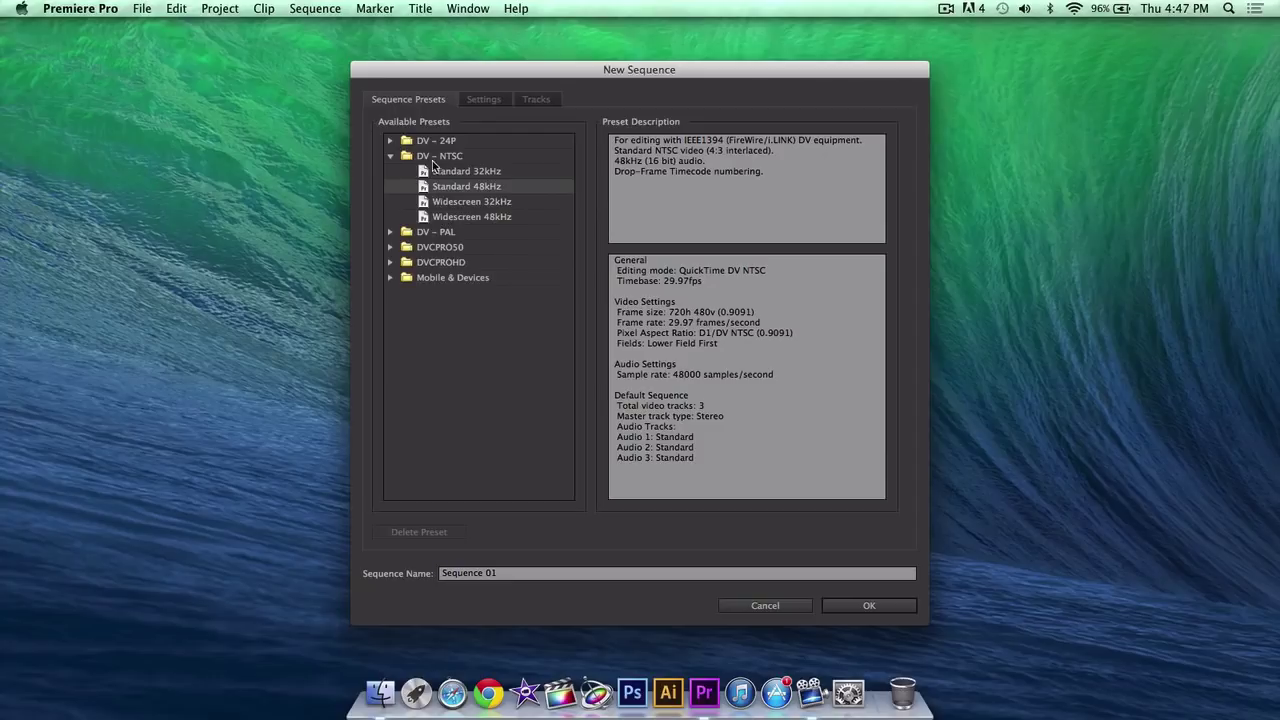
click(470, 217)
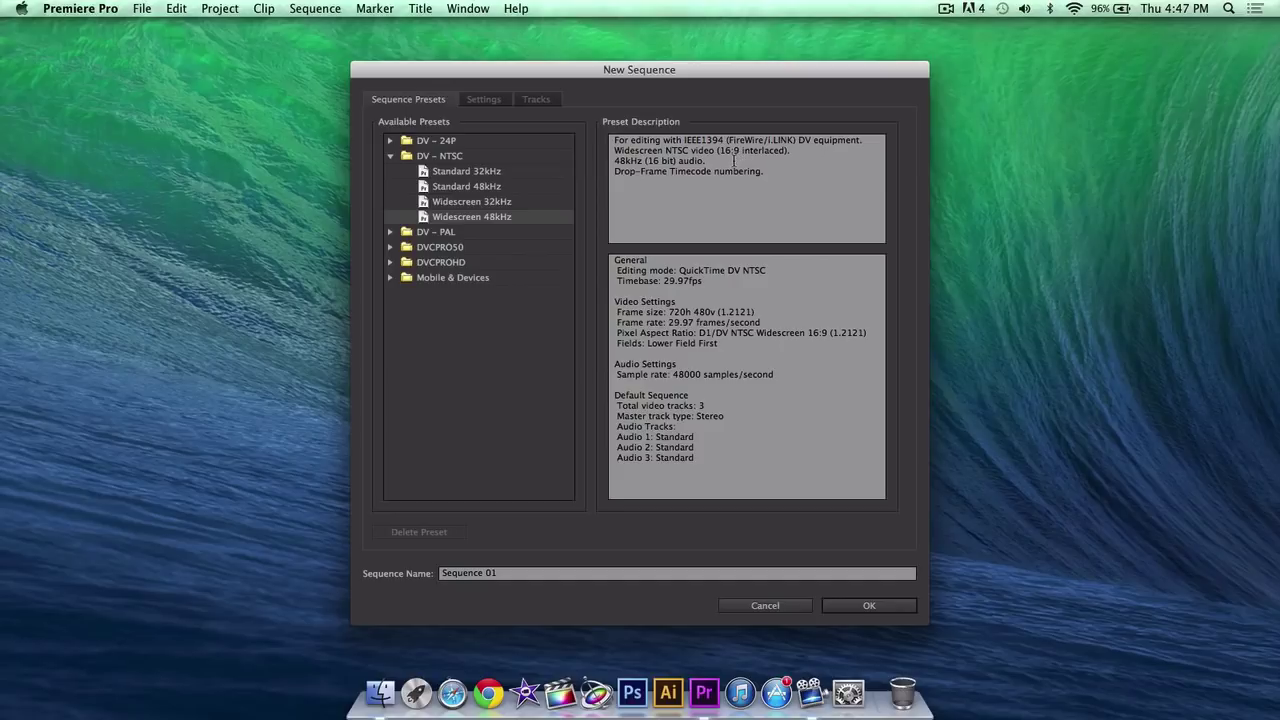
click(445, 186)
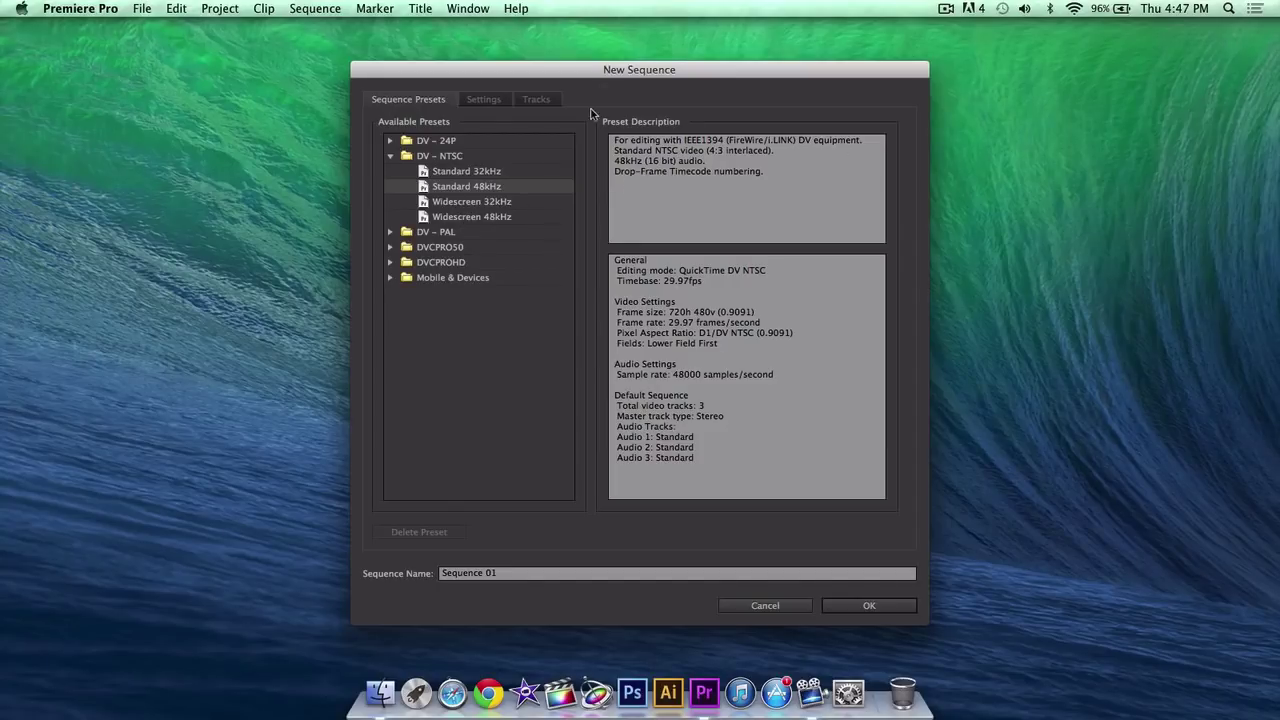
click(452, 218)
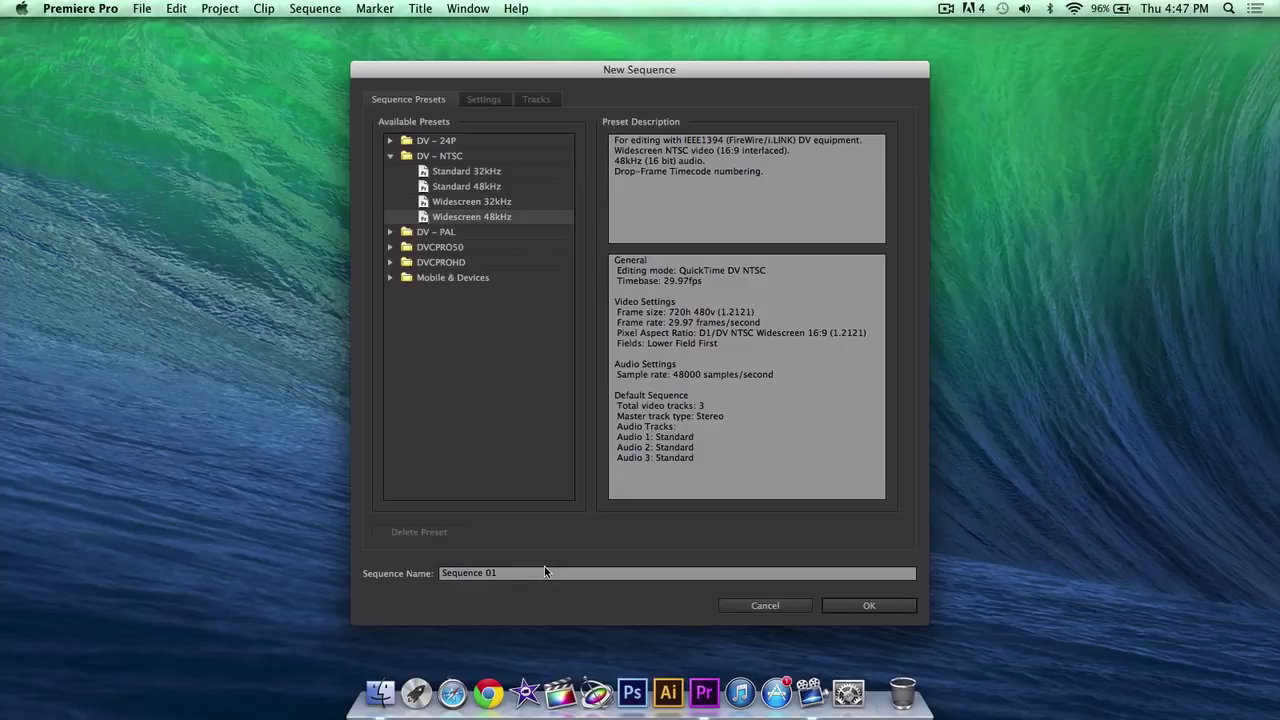
click(855, 603)
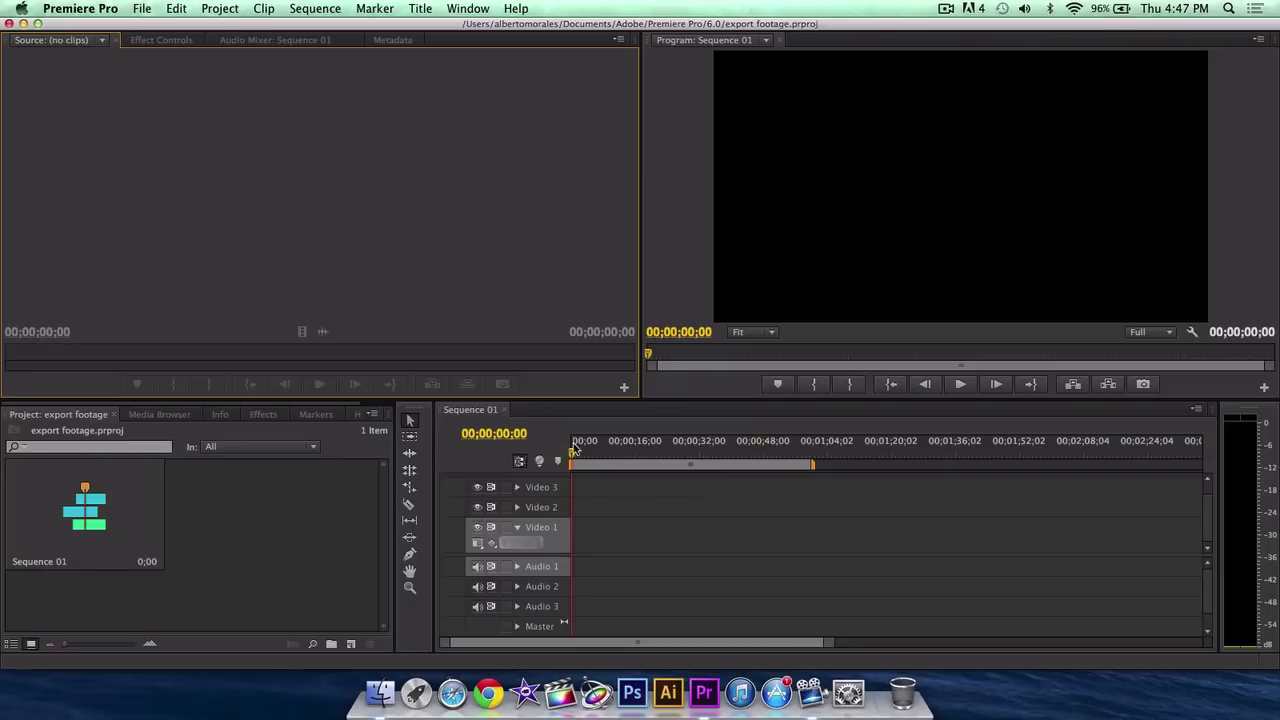
Import the audi_sportscar 720p mp4 from Movies through File > Import.
click(142, 9)
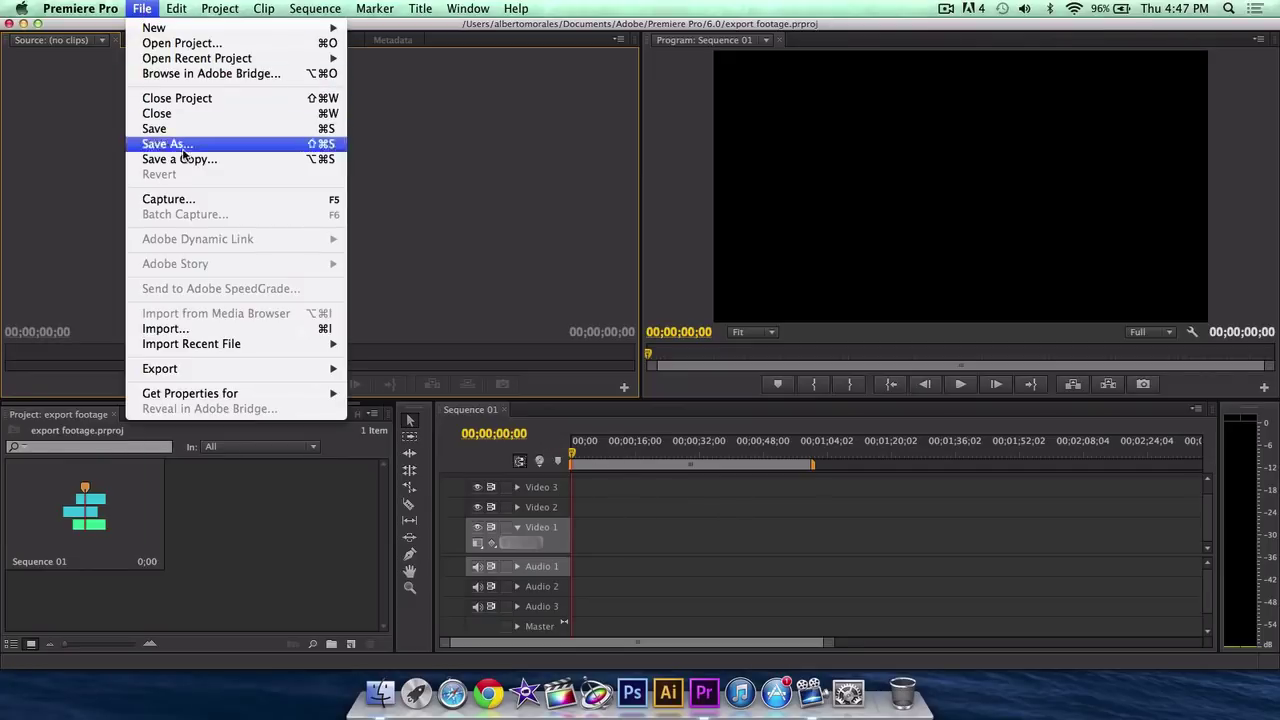
click(205, 329)
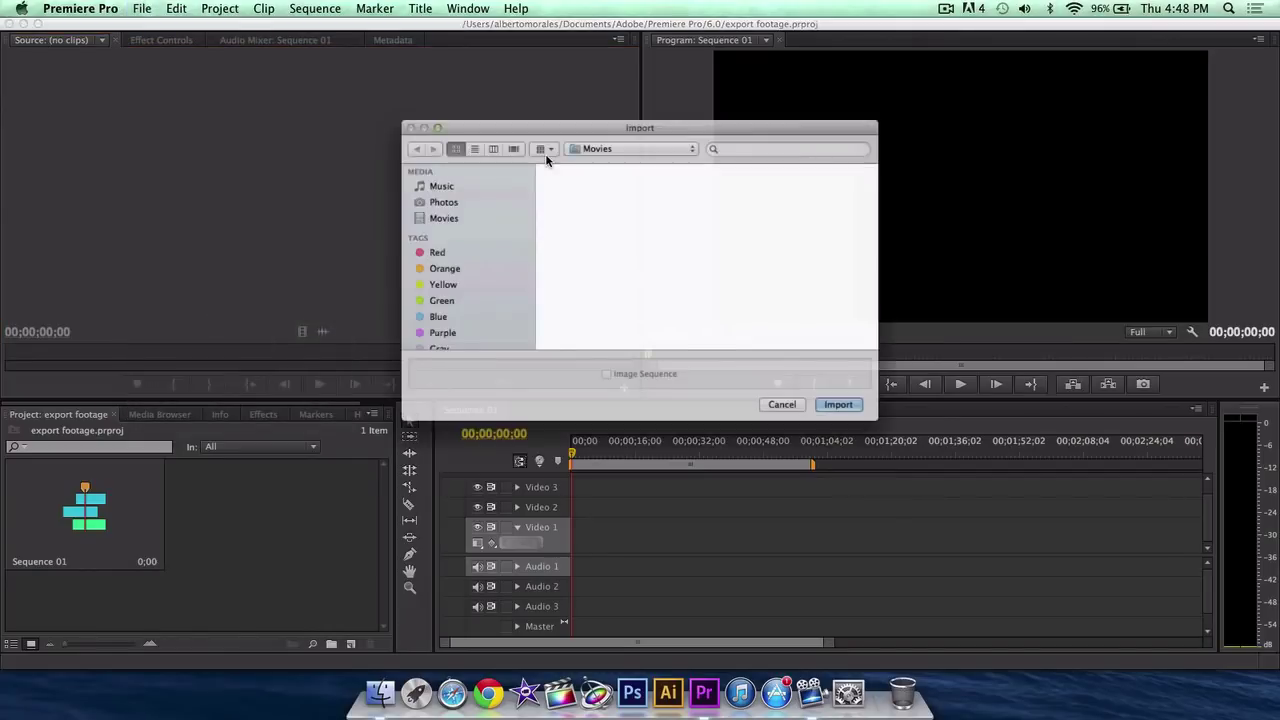
click(866, 185)
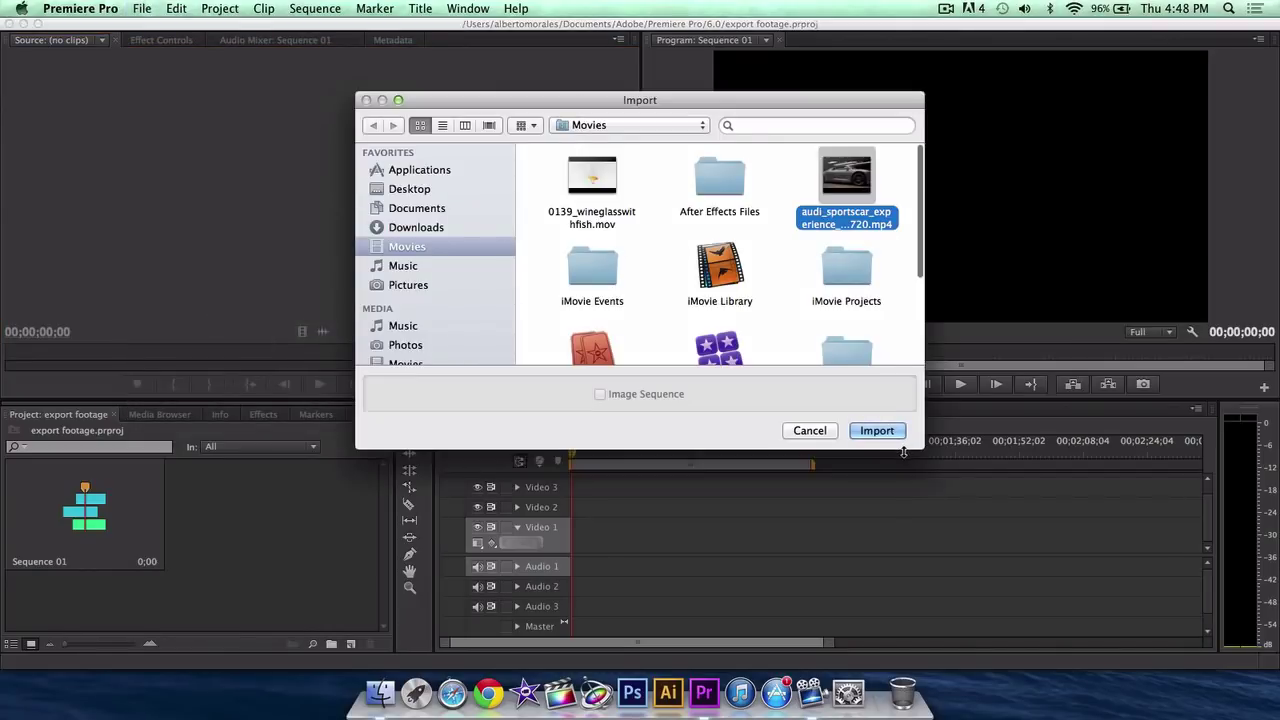
click(877, 430)
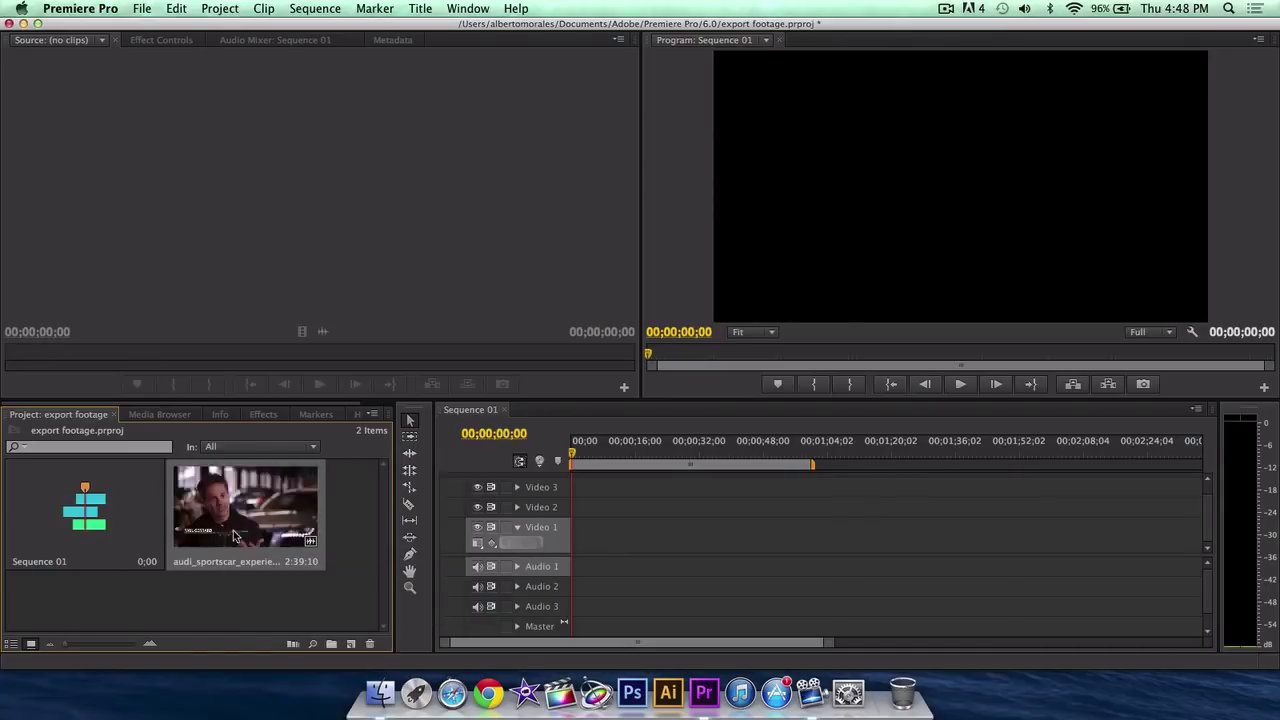
Drop the audi sportscar clip into Sequence 01, keep existing settings, and scrub to preview.
drag(220, 521, 594, 511)
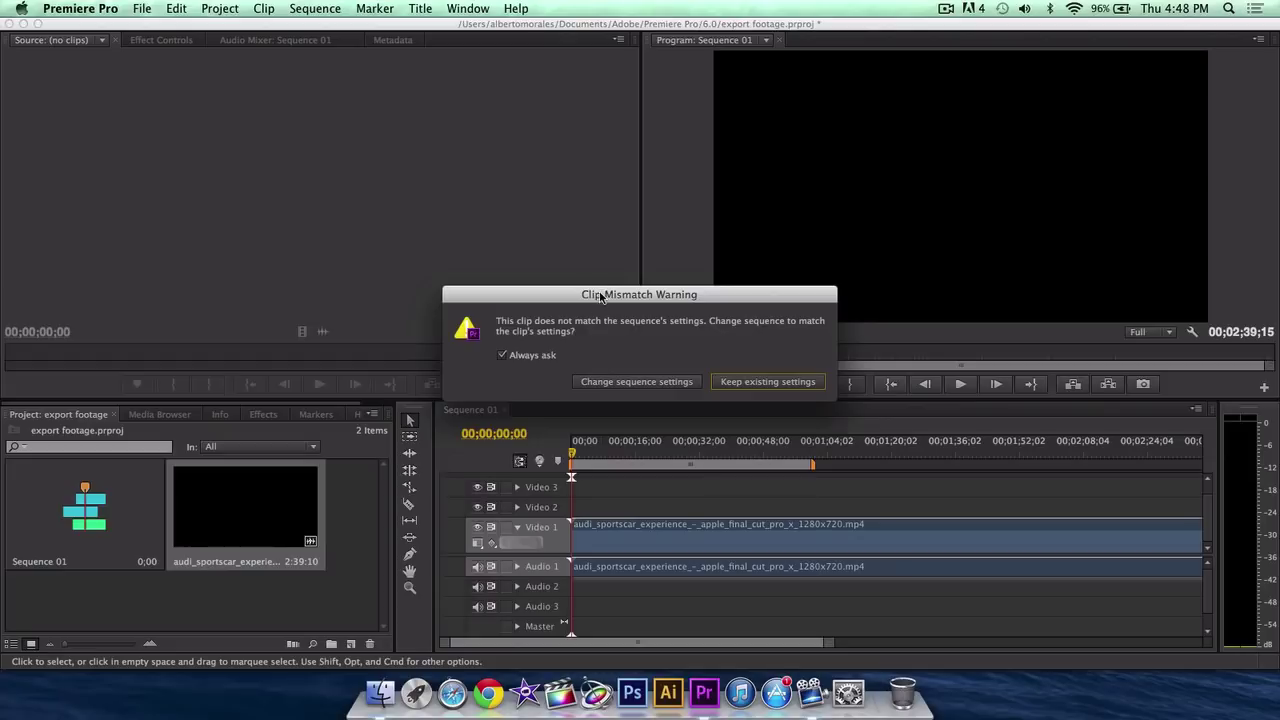
drag(602, 300, 590, 266)
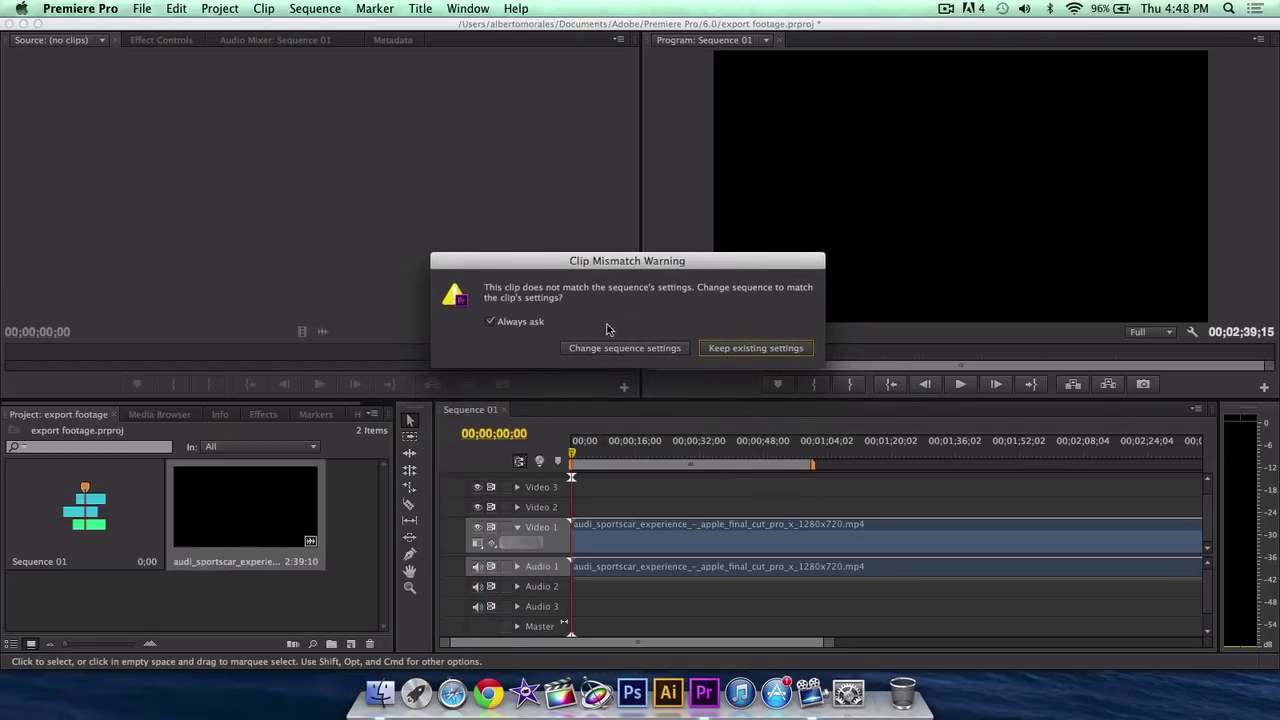
click(740, 350)
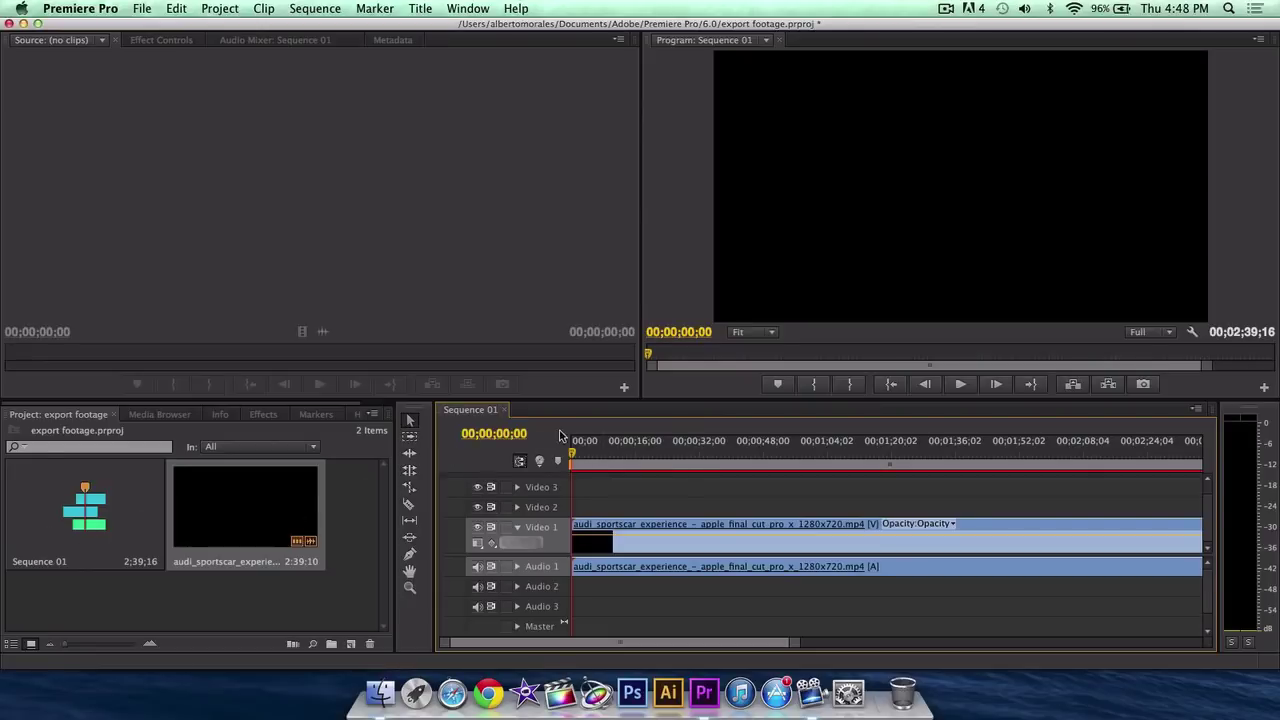
drag(584, 450, 636, 452)
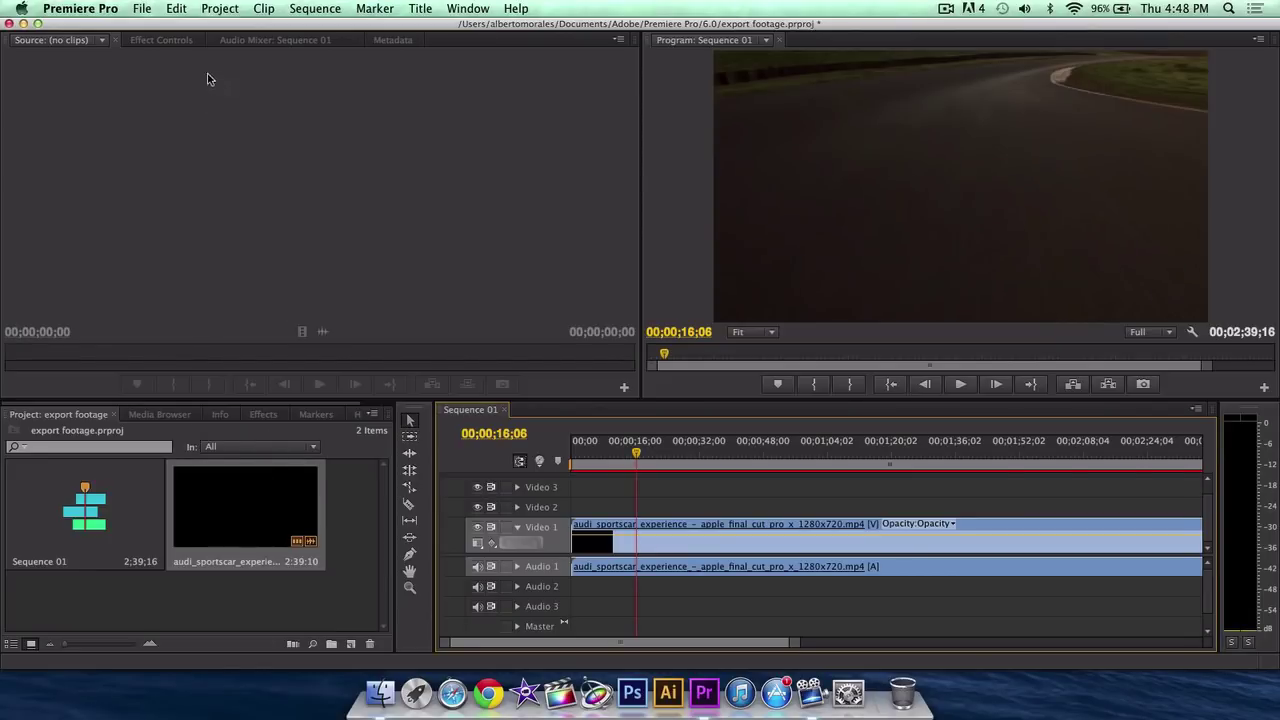
Open File > Export > Media for Sequence 01 and preview a later frame.
click(138, 8)
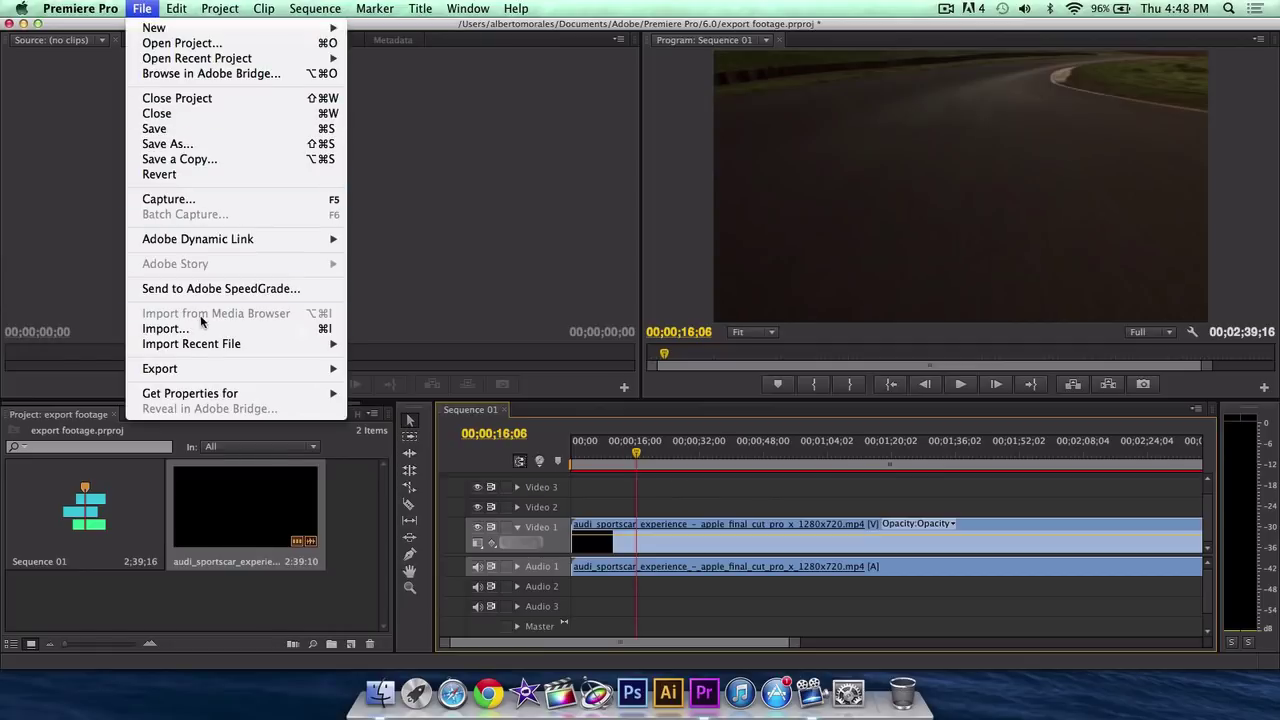
mouse_move(258, 370)
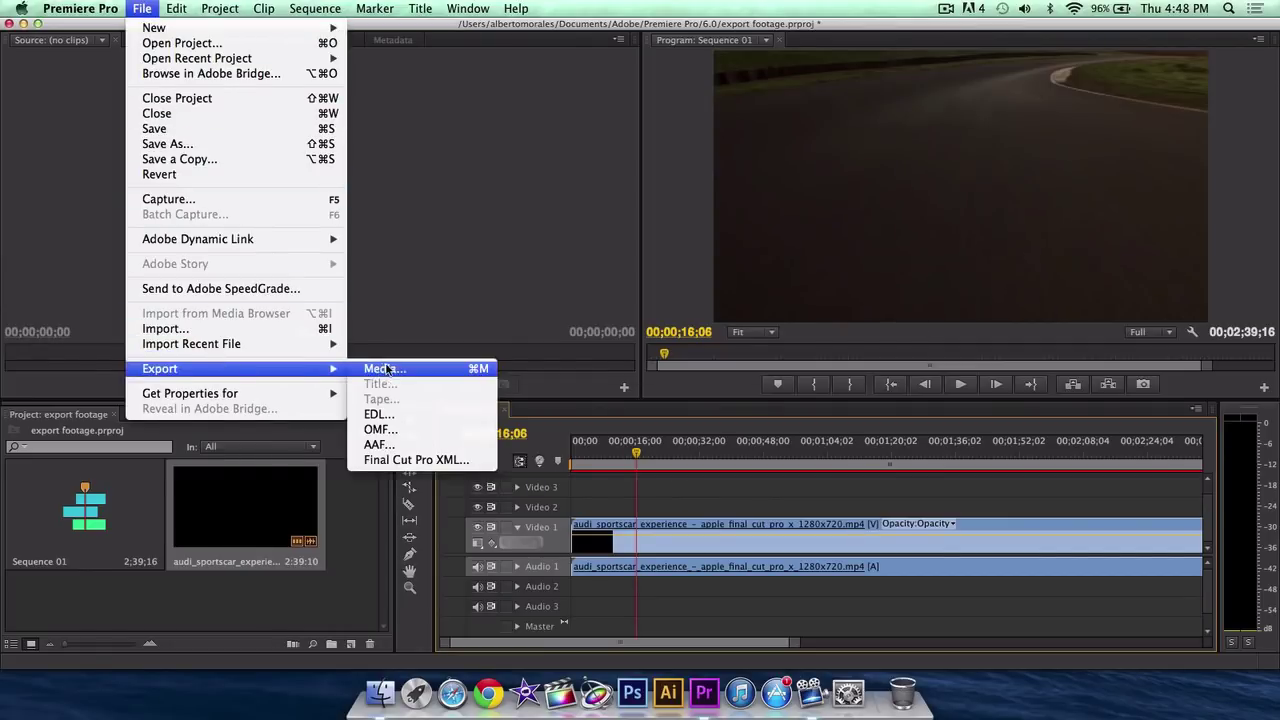
click(388, 370)
drag(645, 95, 640, 88)
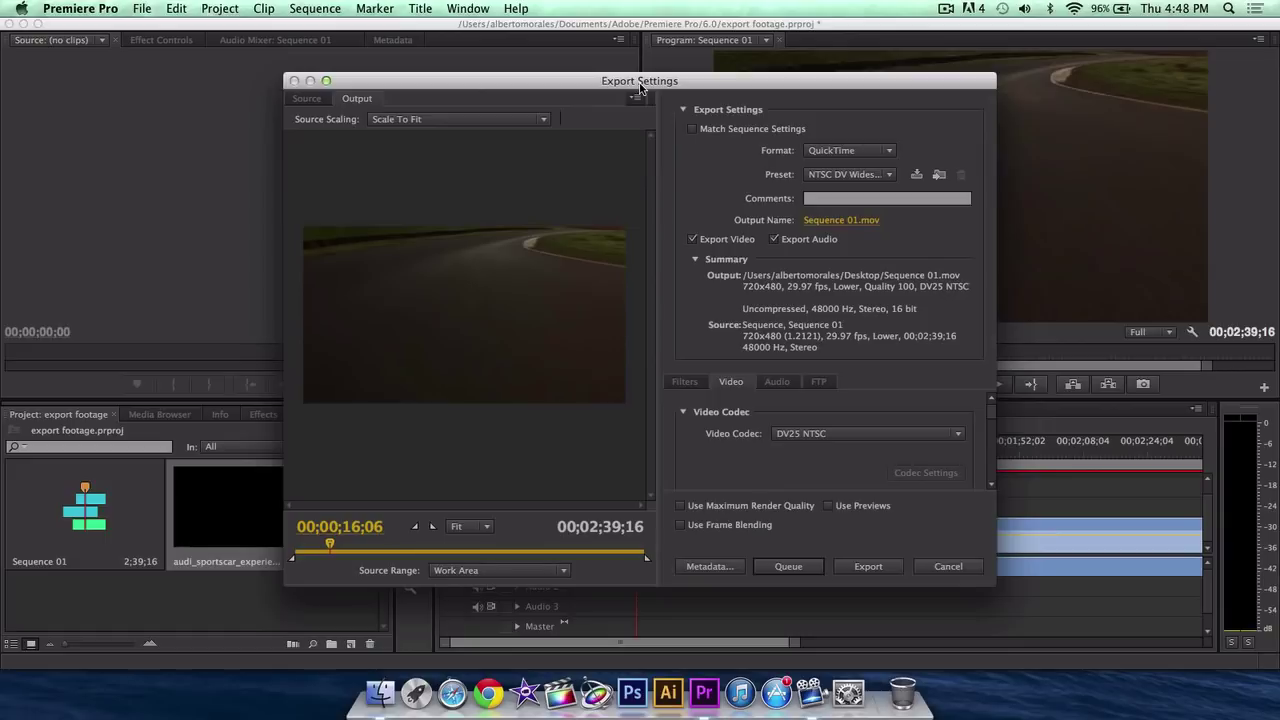
drag(626, 88, 624, 86)
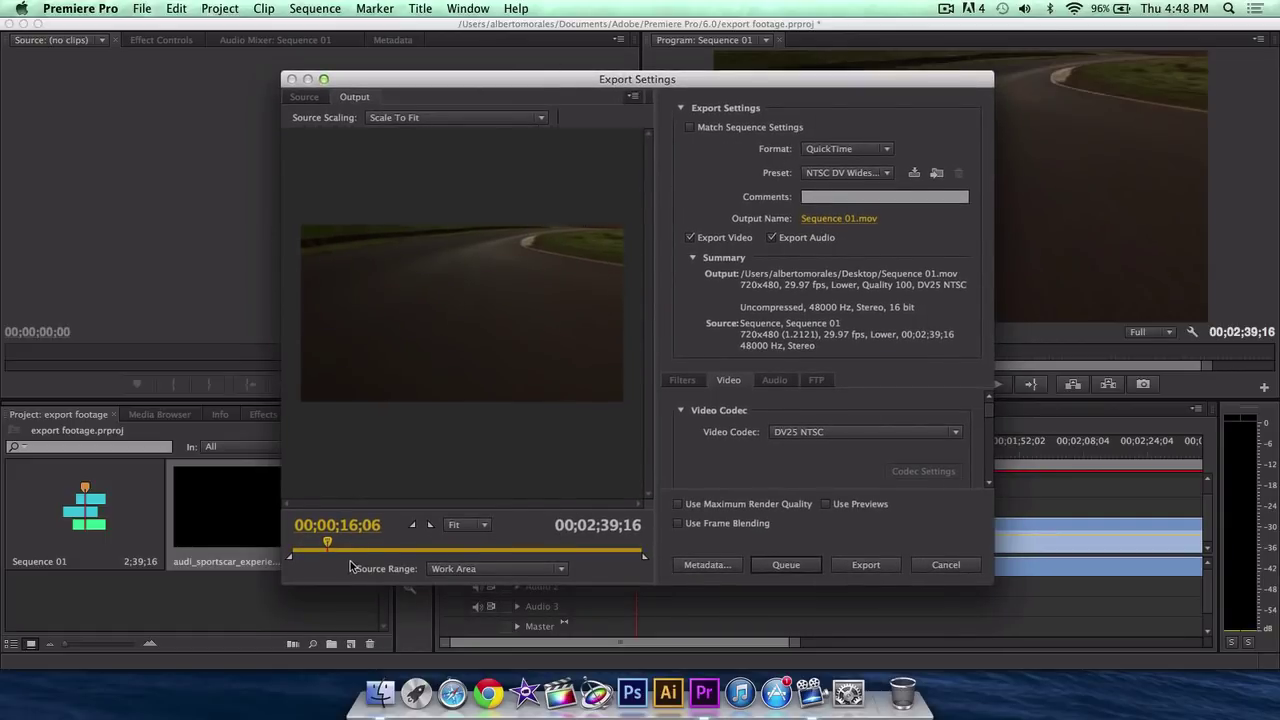
drag(326, 543, 395, 543)
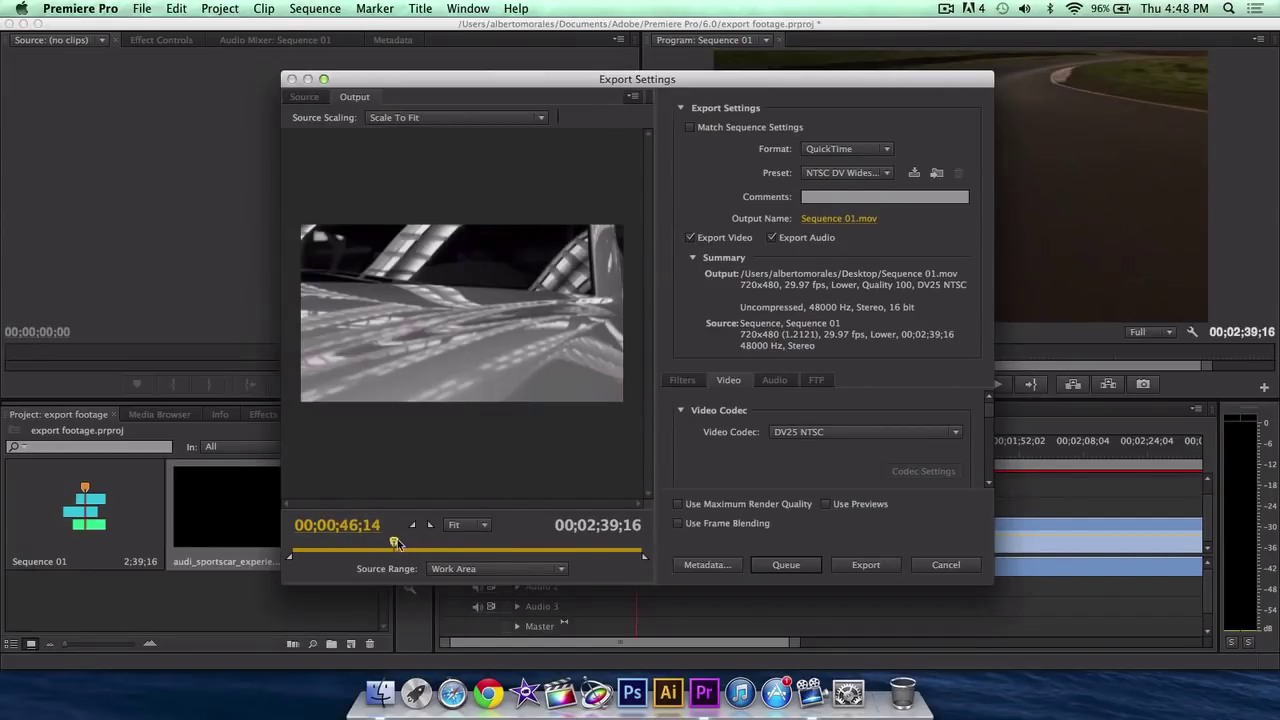
Set the export format to H.264 with the HD 720p 29.97 preset.
click(832, 152)
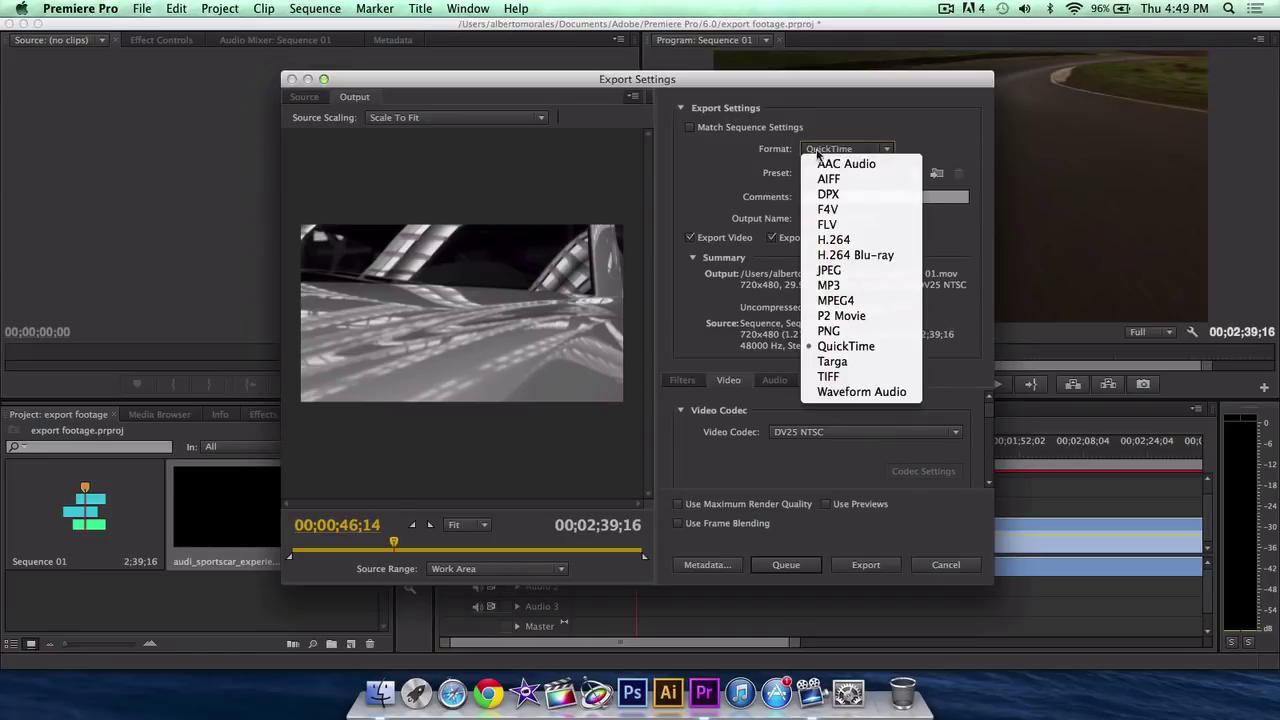
click(849, 241)
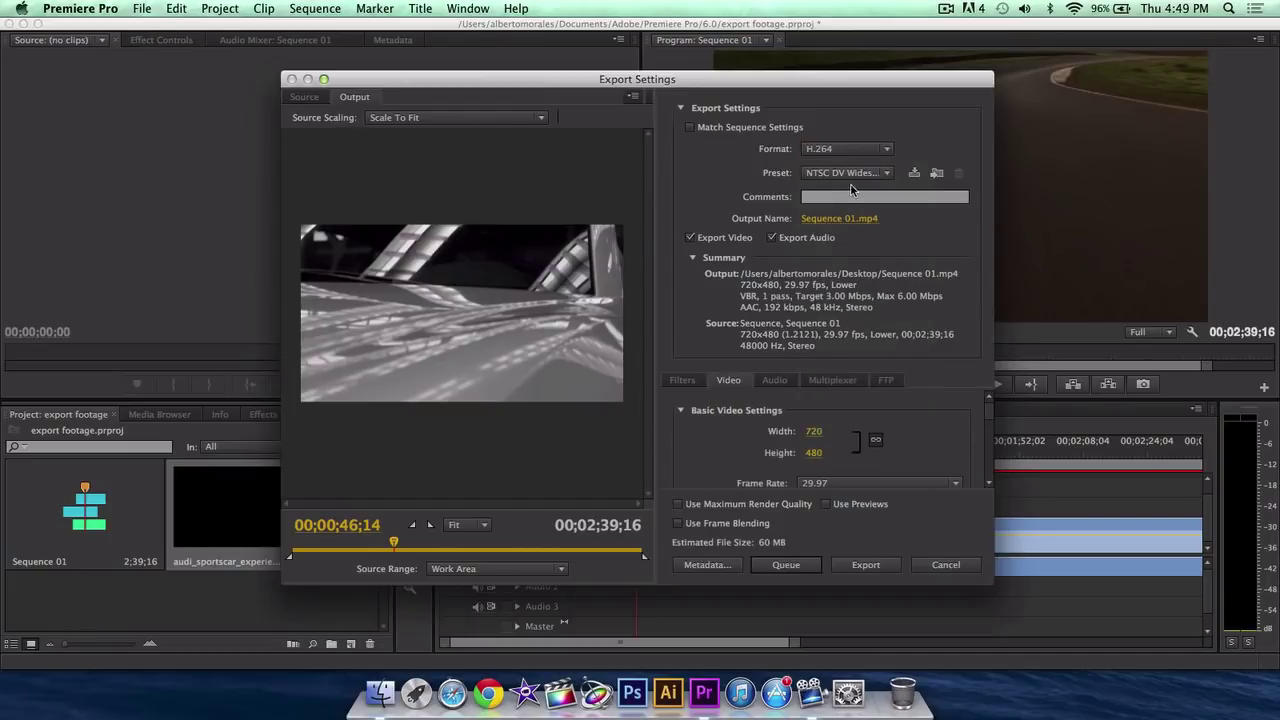
click(846, 173)
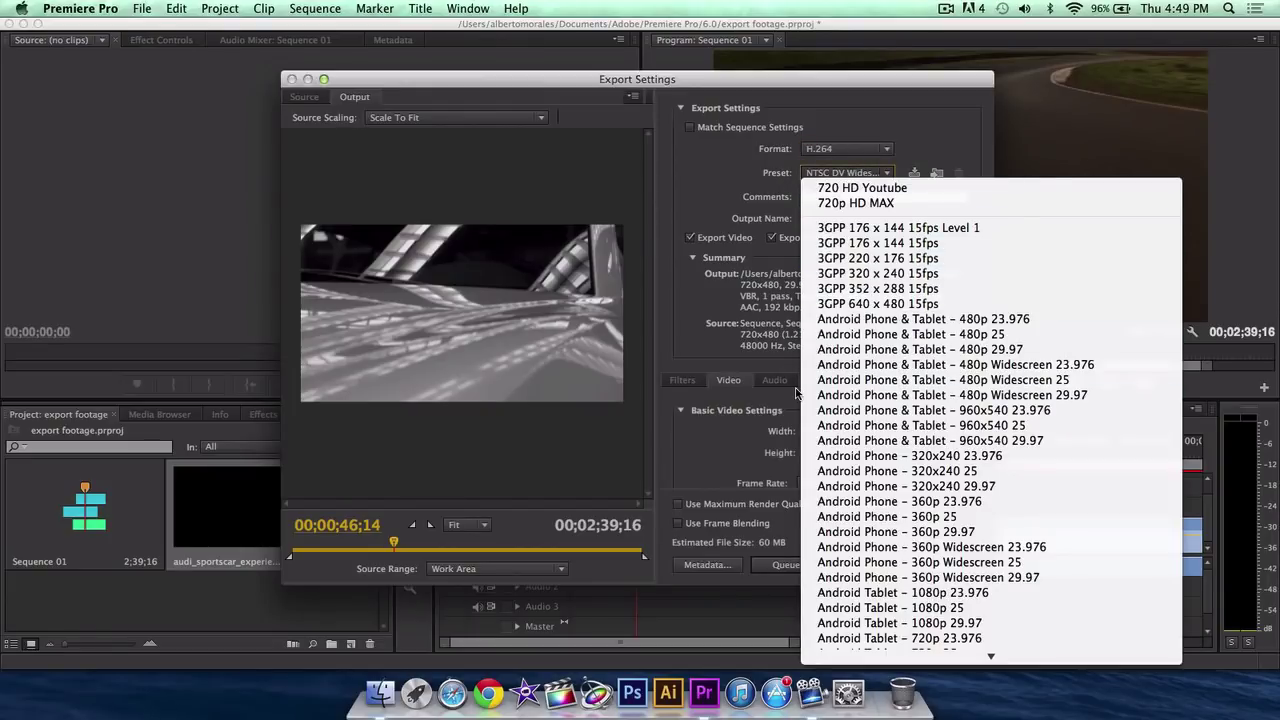
scroll(938, 425, down, 15)
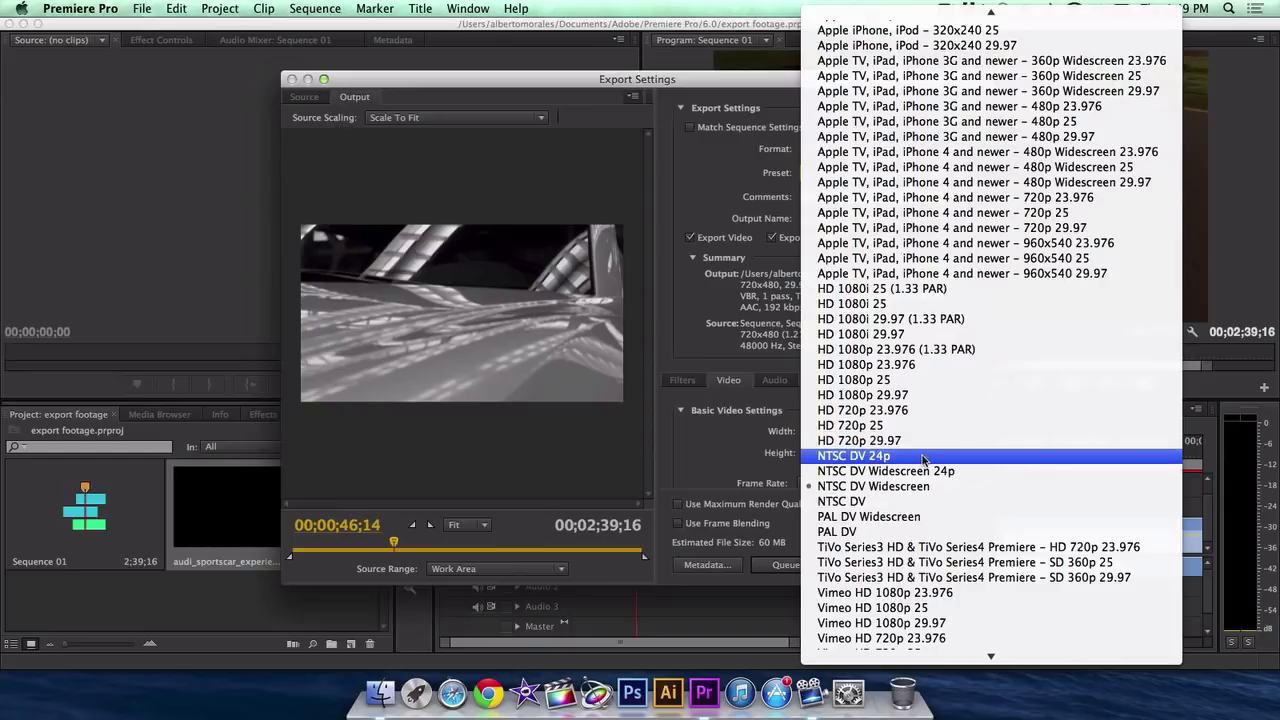
scroll(935, 440, down, 7)
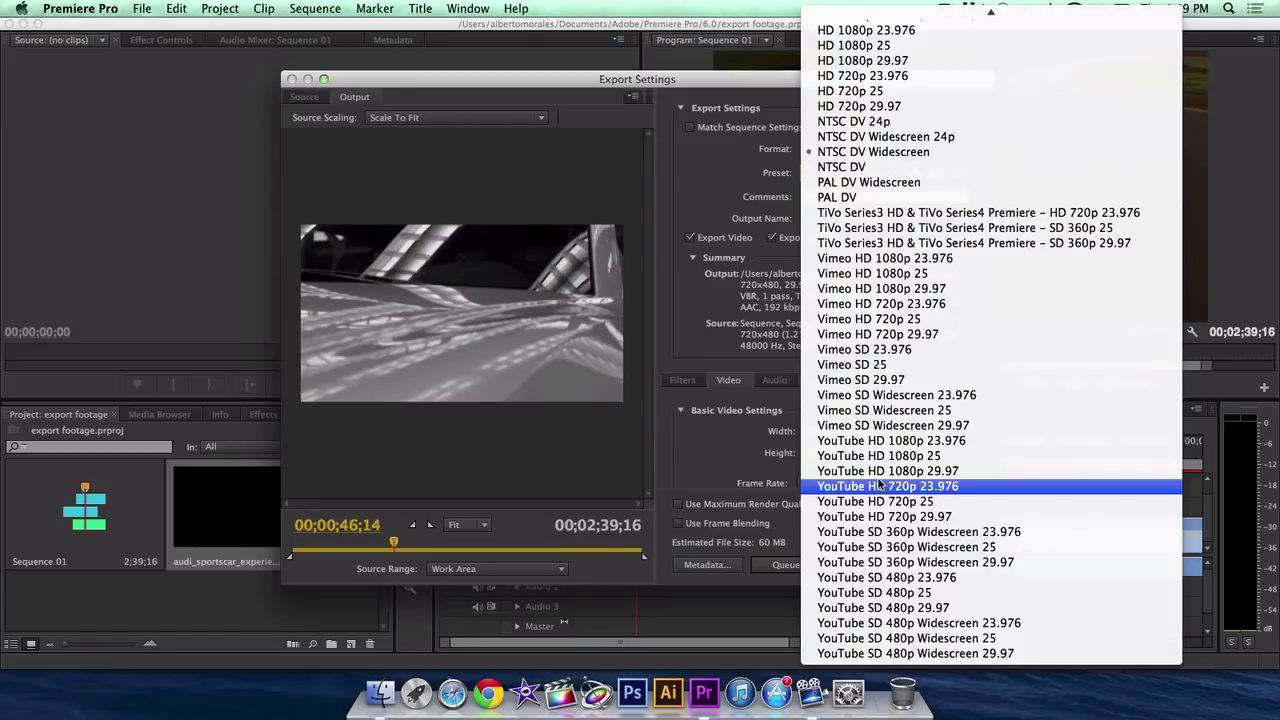
scroll(890, 140, up, 3)
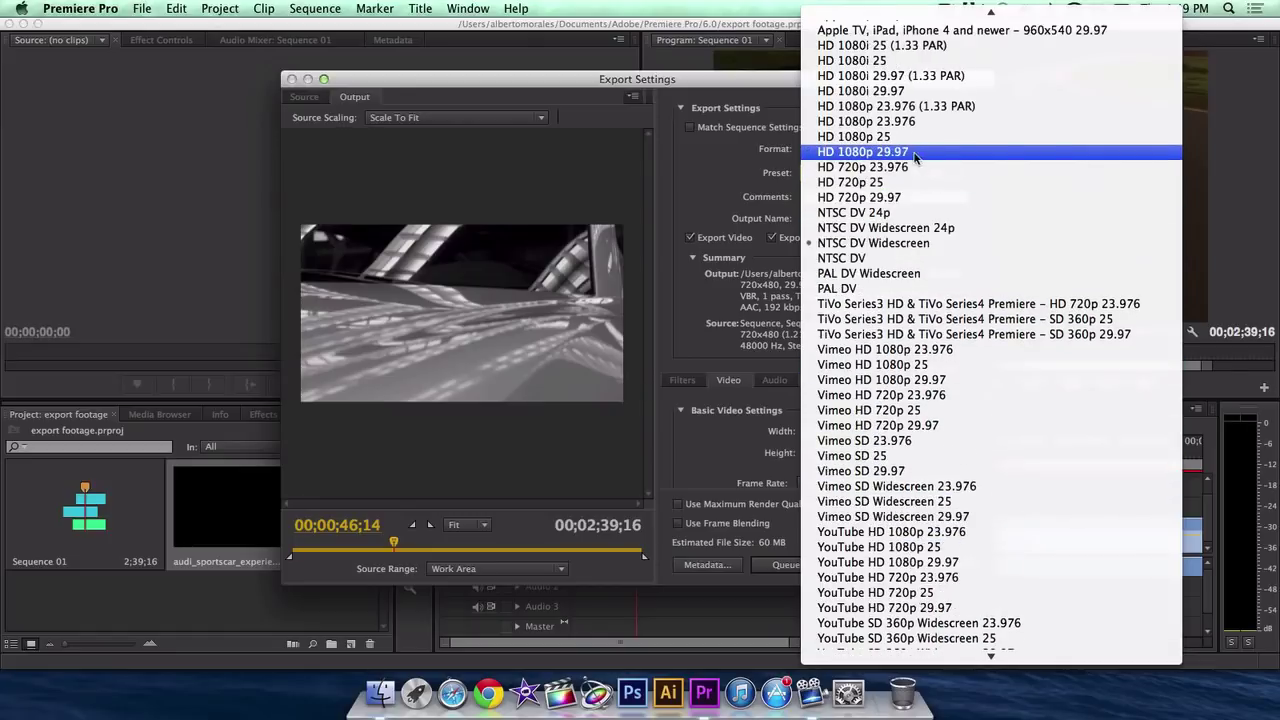
click(871, 200)
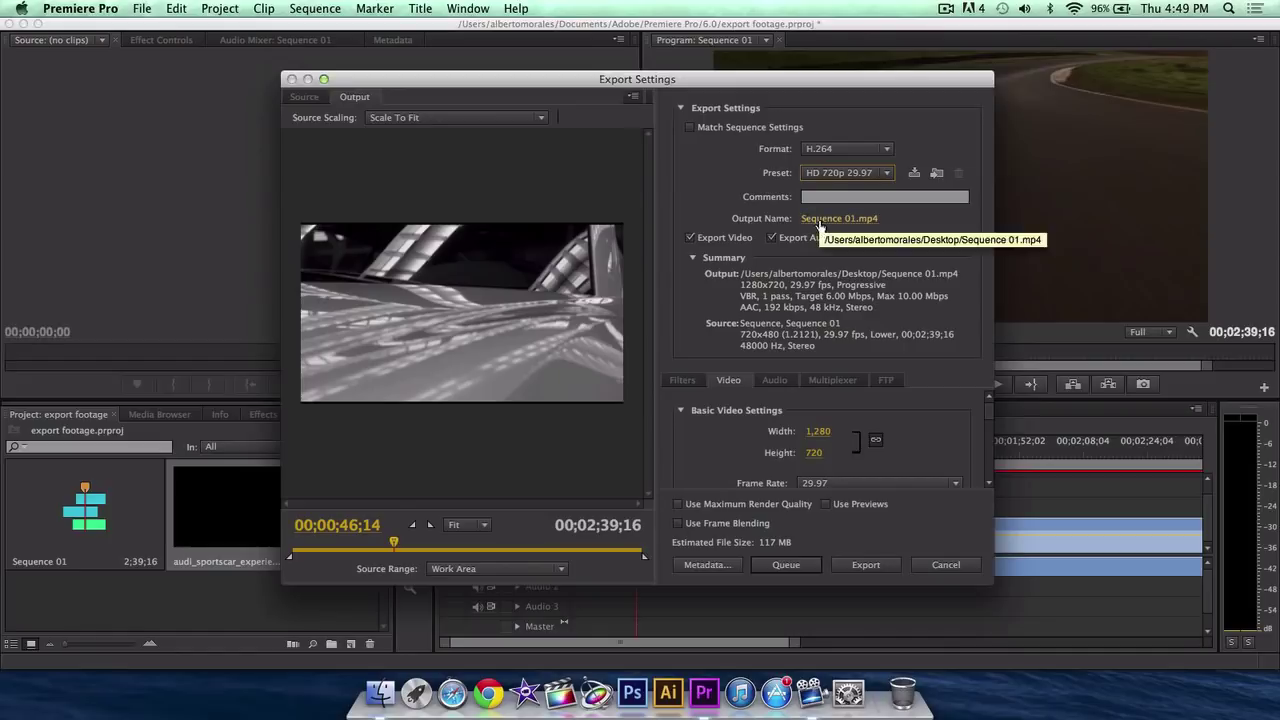
Rename the export output file from 'Sequence 01' to 'test footage'.
click(820, 220)
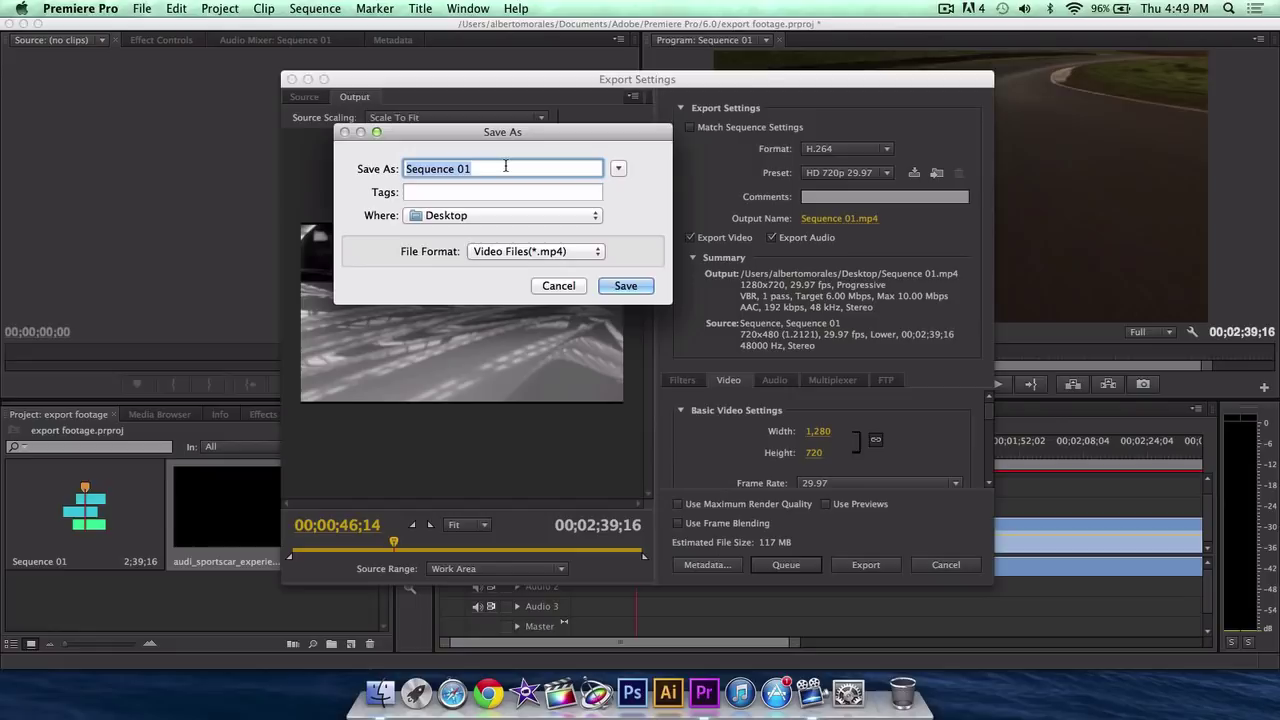
key(BackSpace)
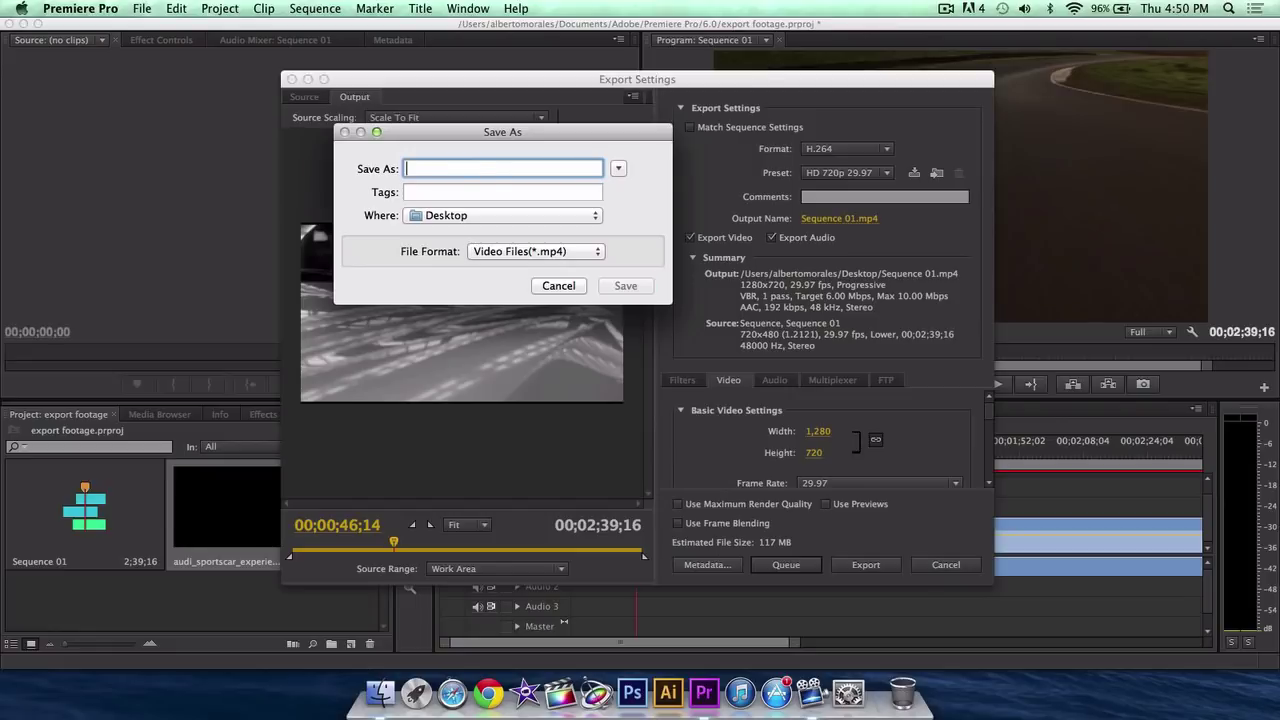
text(test)
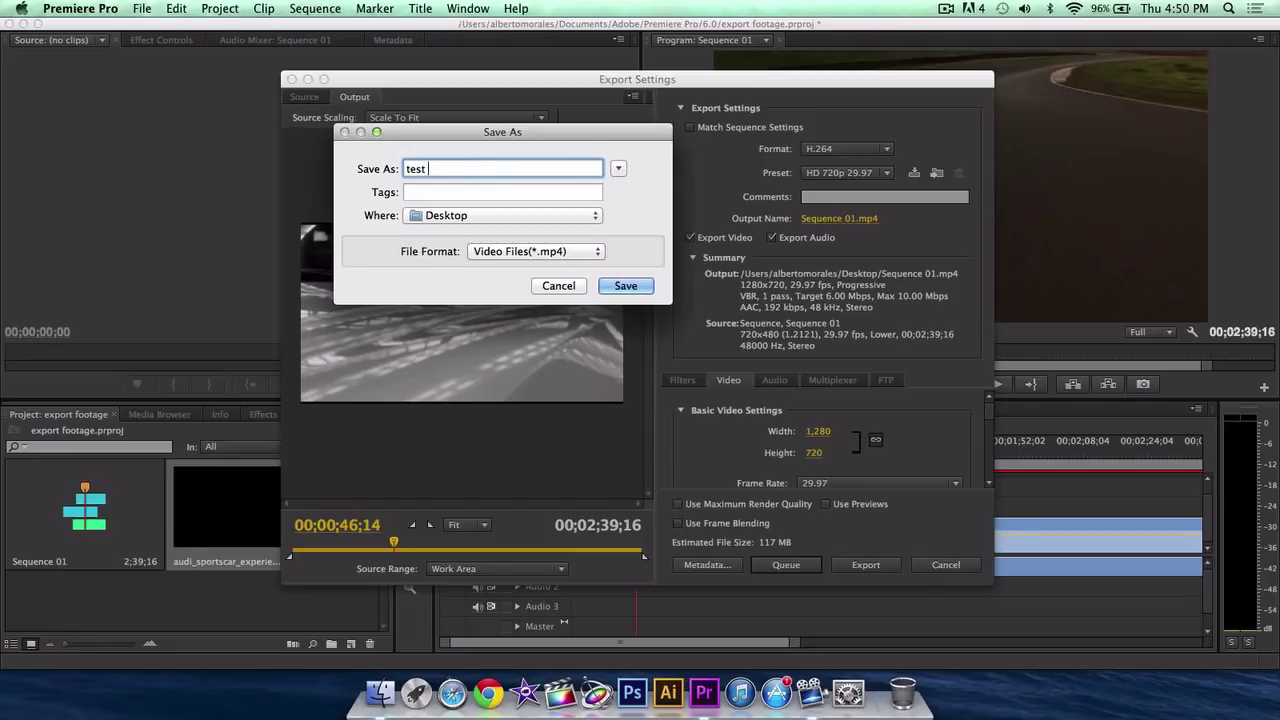
text( footag)
key(BackSpace)
text(f)
key(BackSpace)
text(ge)
Keep Desktop as the location and MP4 as the format, then save.
click(440, 215)
click(536, 216)
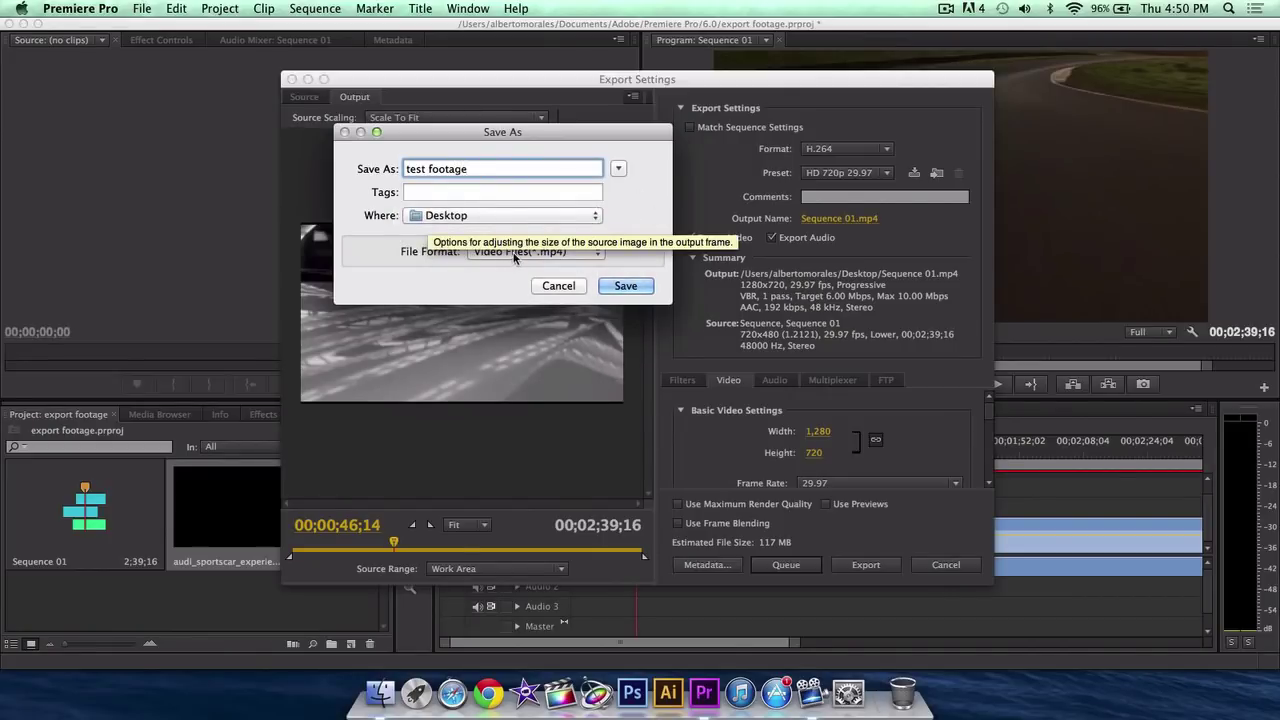
click(540, 252)
click(622, 240)
click(626, 287)
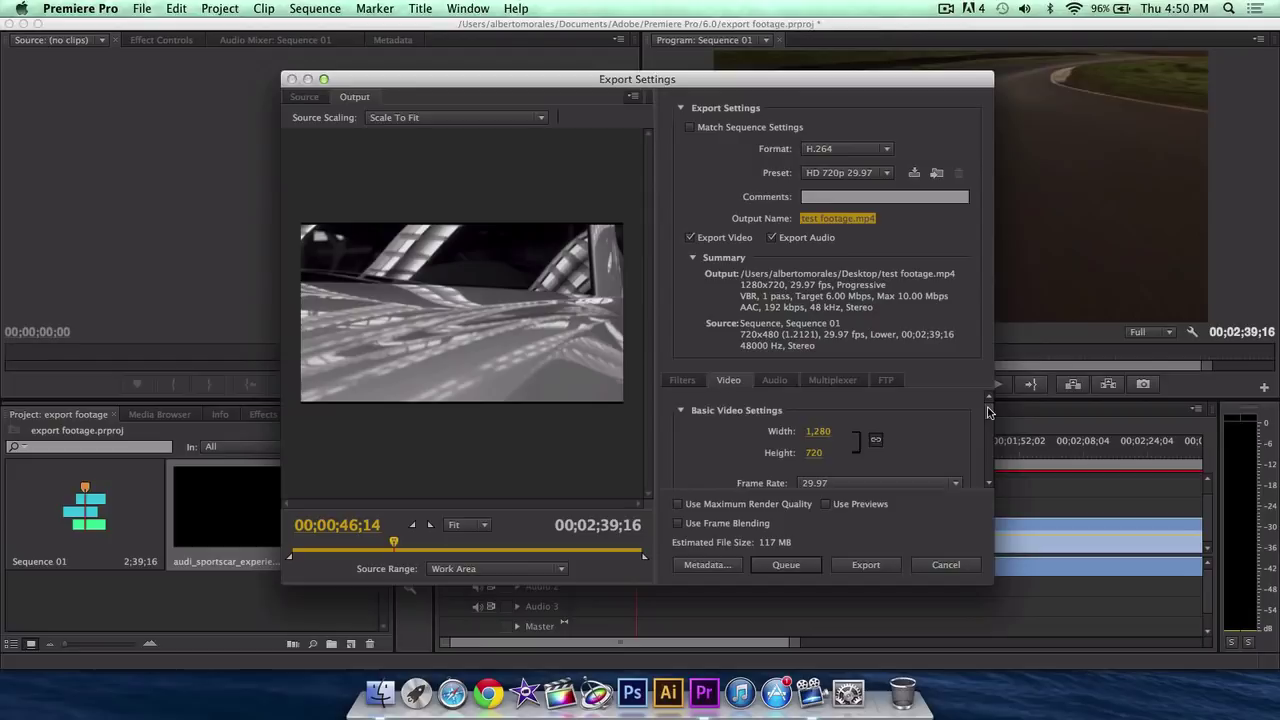
scroll(988, 412, down, 1)
scroll(988, 415, up, 1)
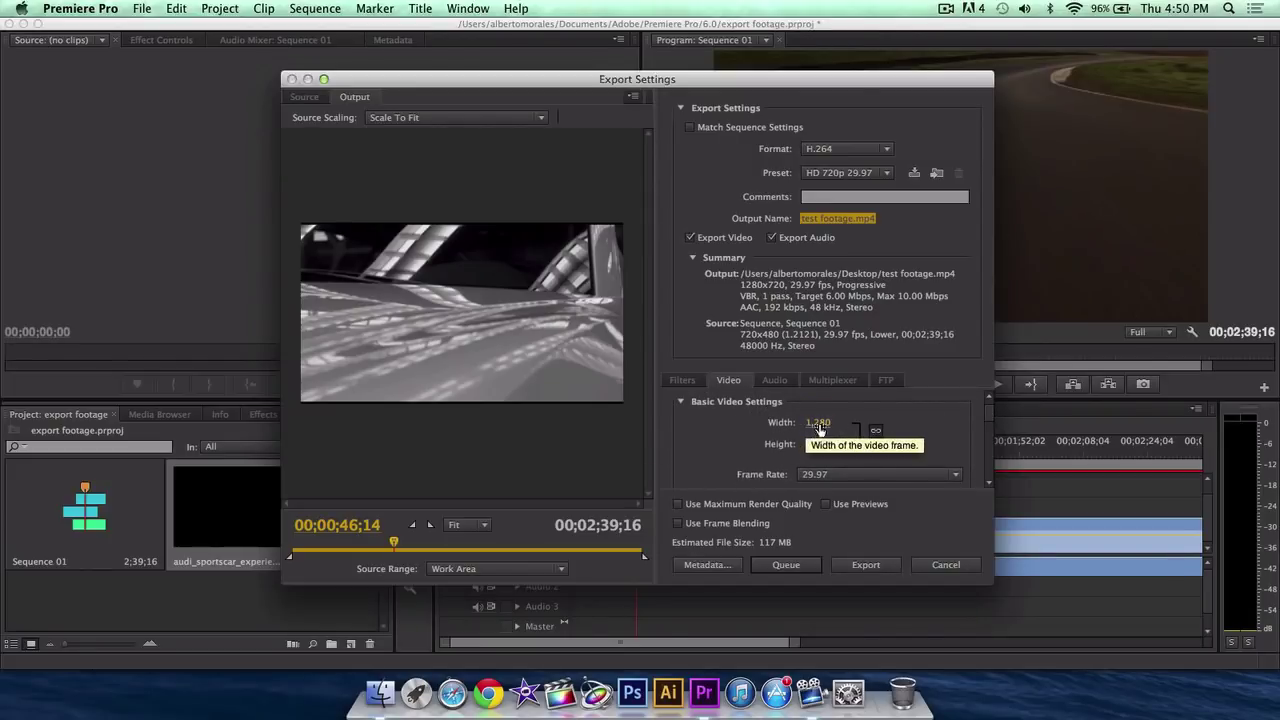
Set the H.264 video Profile to High and Level to 5.1.
scroll(988, 425, down, 2)
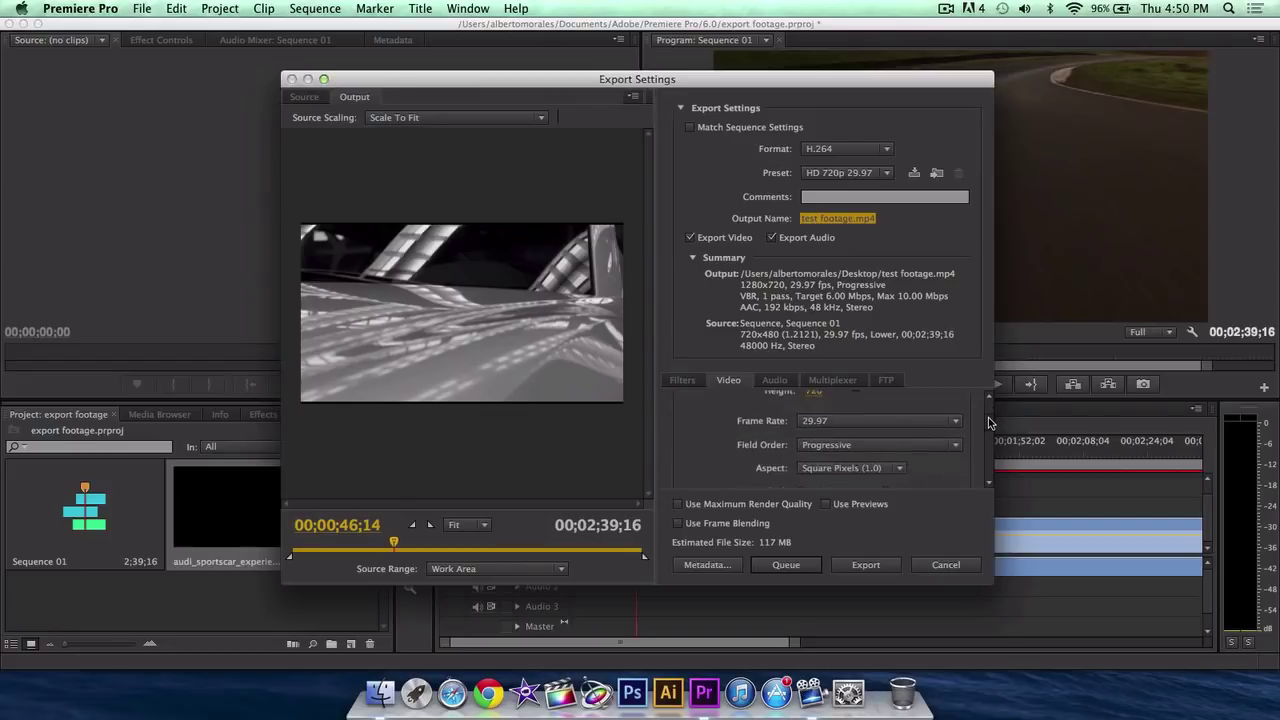
scroll(988, 425, down, 1)
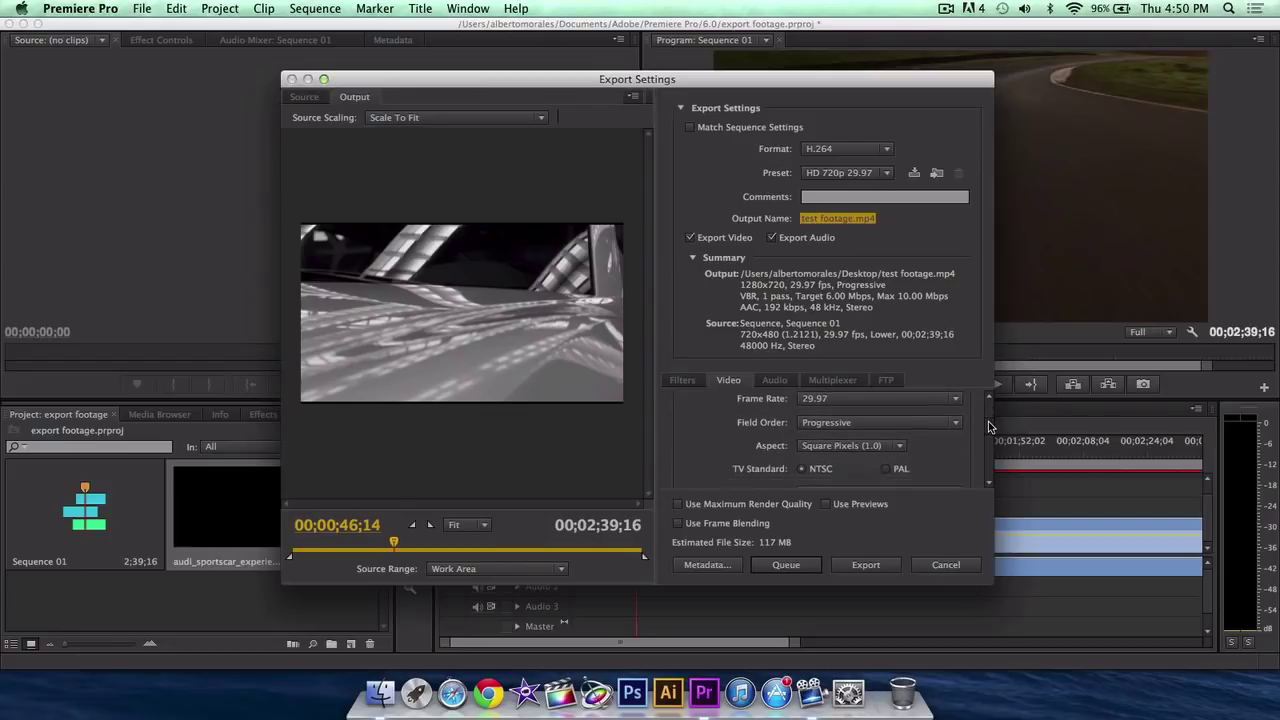
scroll(988, 428, down, 3)
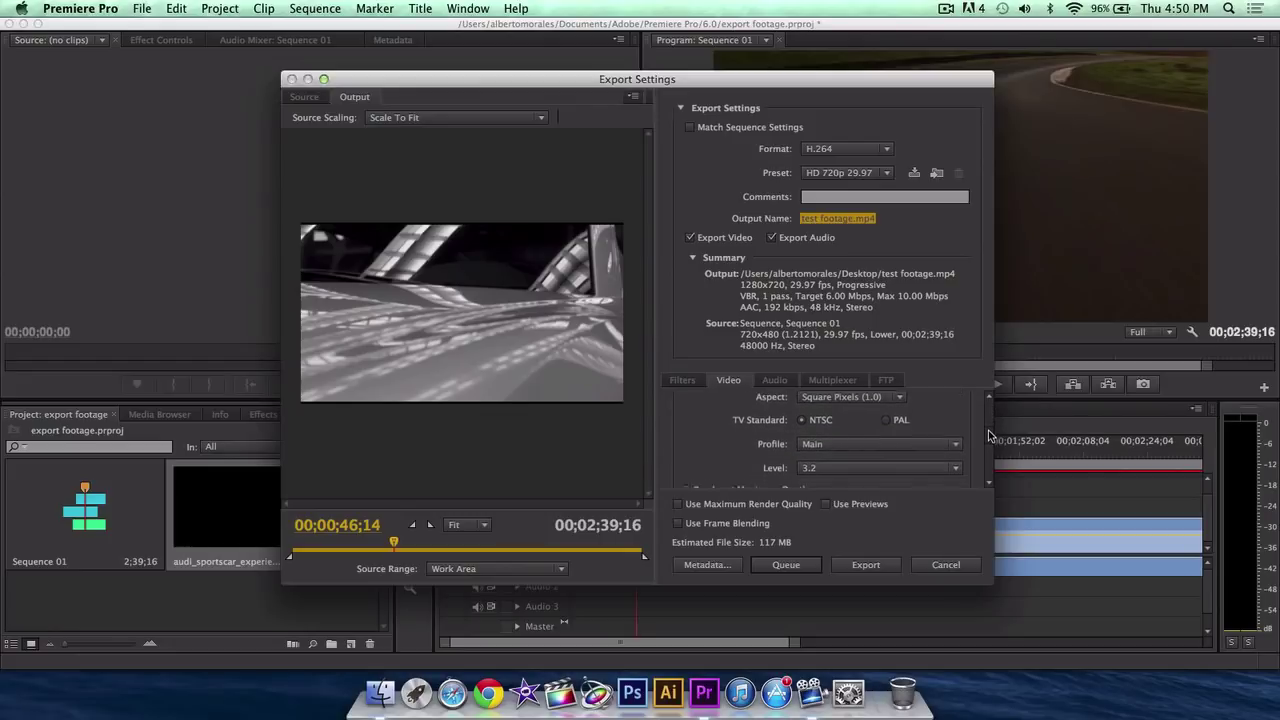
click(812, 440)
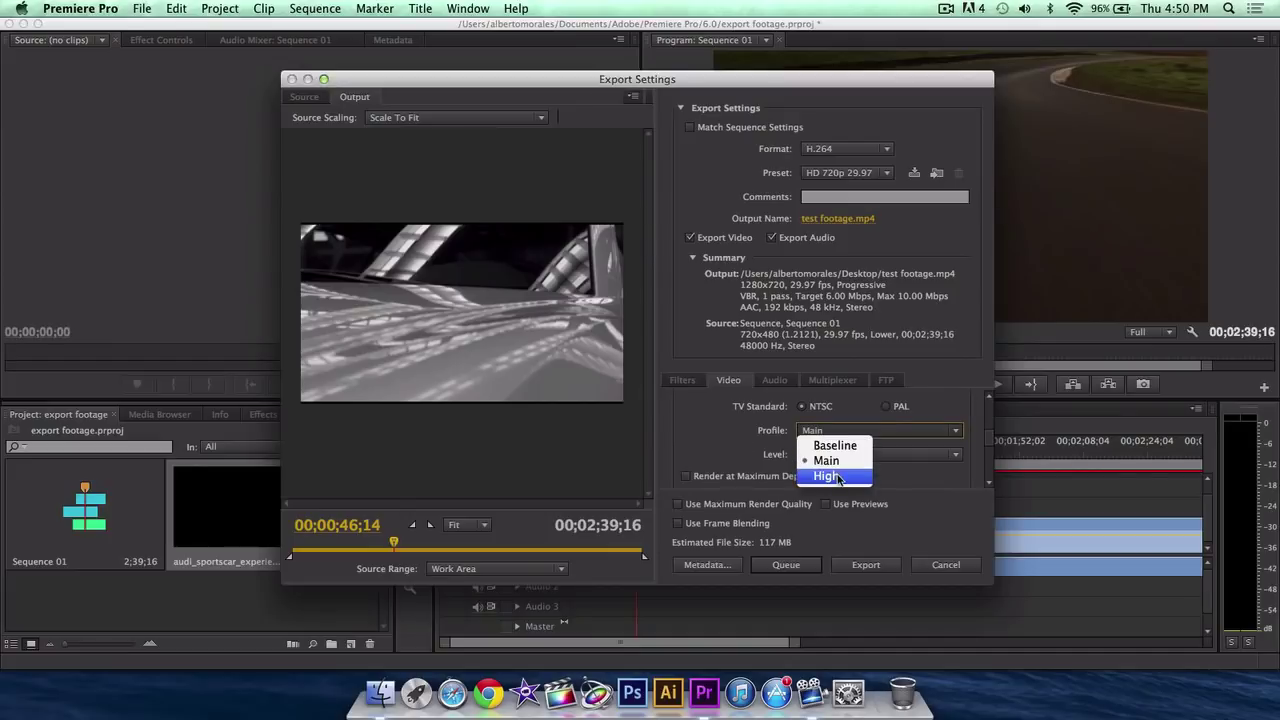
click(815, 472)
scroll(985, 440, down, 1)
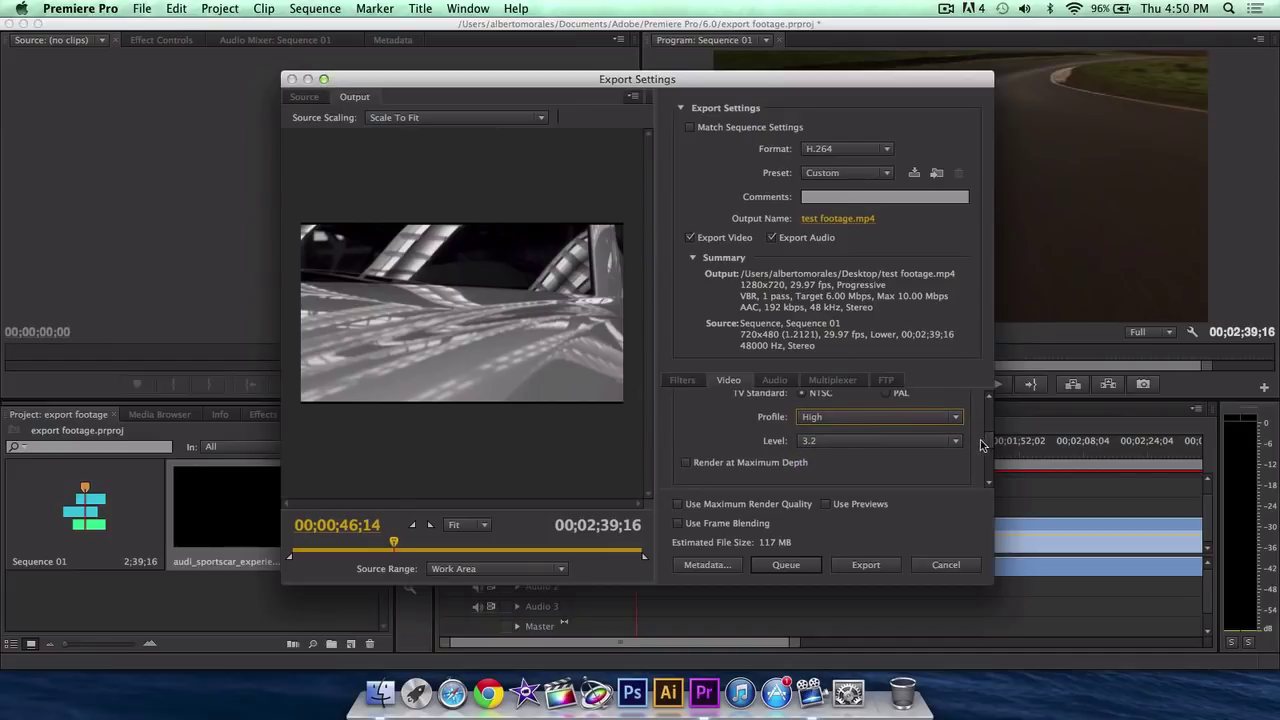
click(935, 444)
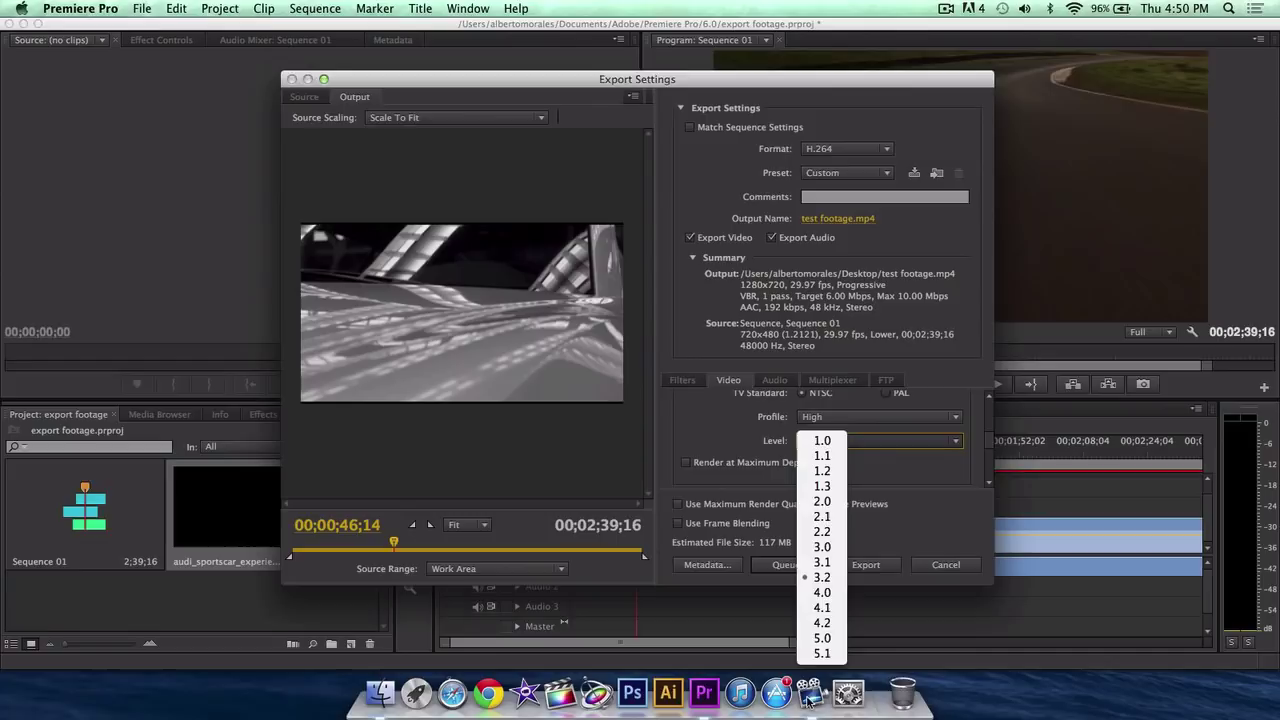
click(822, 653)
scroll(988, 447, down, 1)
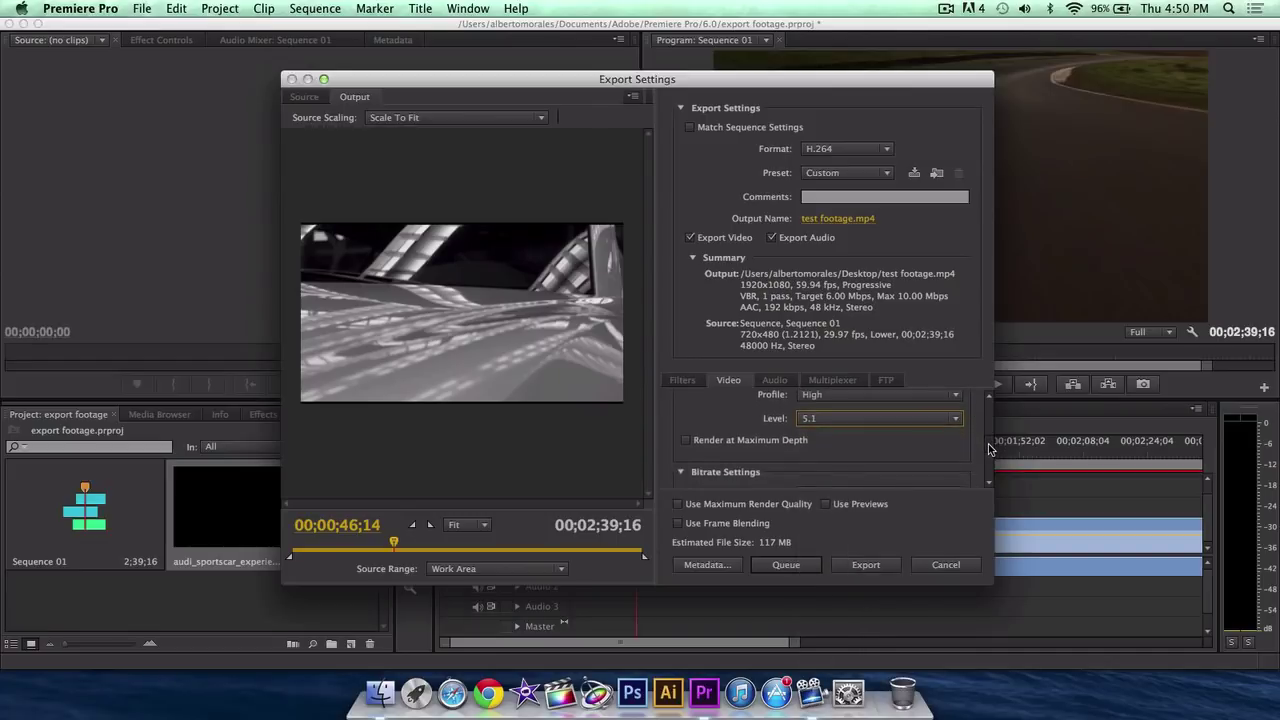
scroll(985, 450, down, 2)
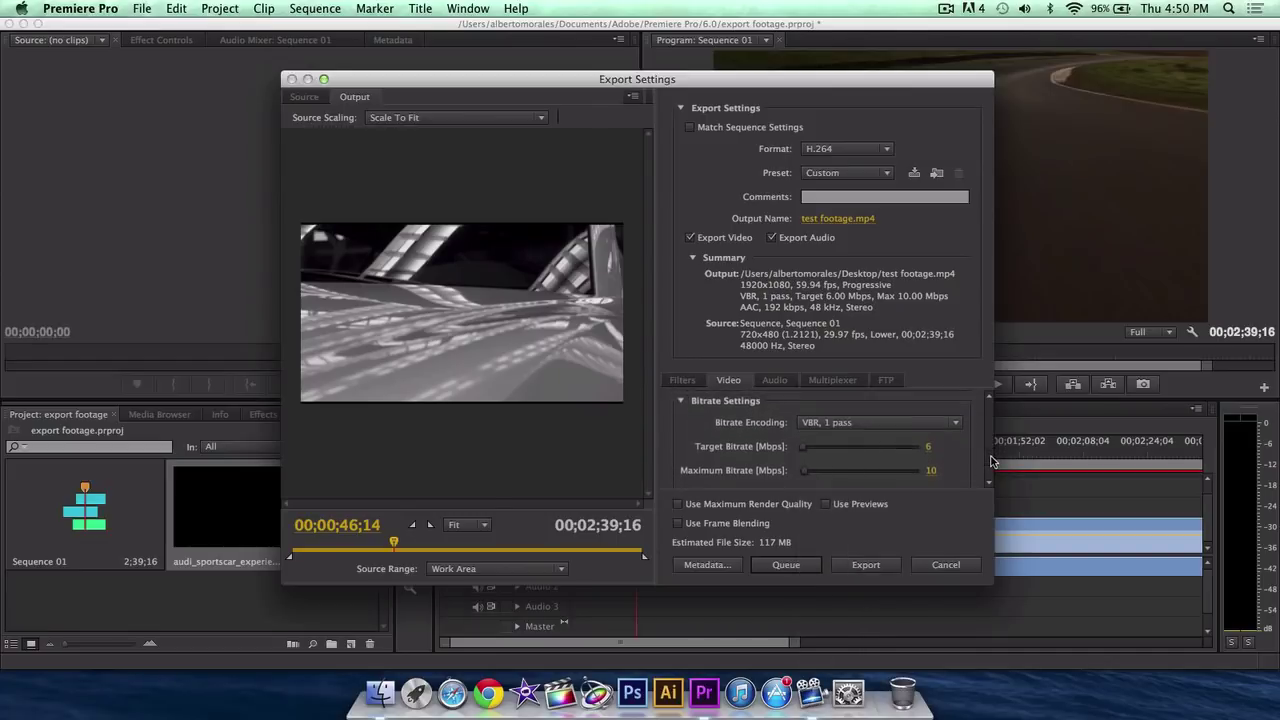
Switch bitrate encoding to VBR 2 pass with an 18 Mbps target bitrate.
click(870, 443)
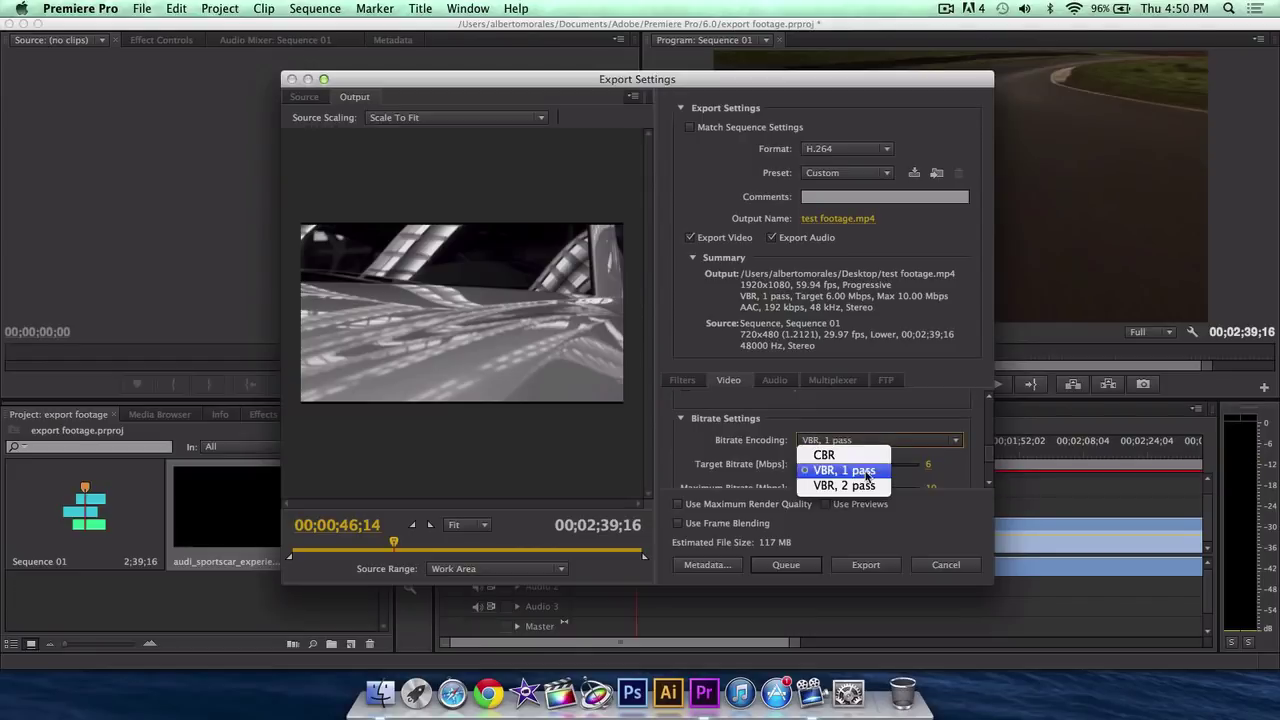
click(864, 431)
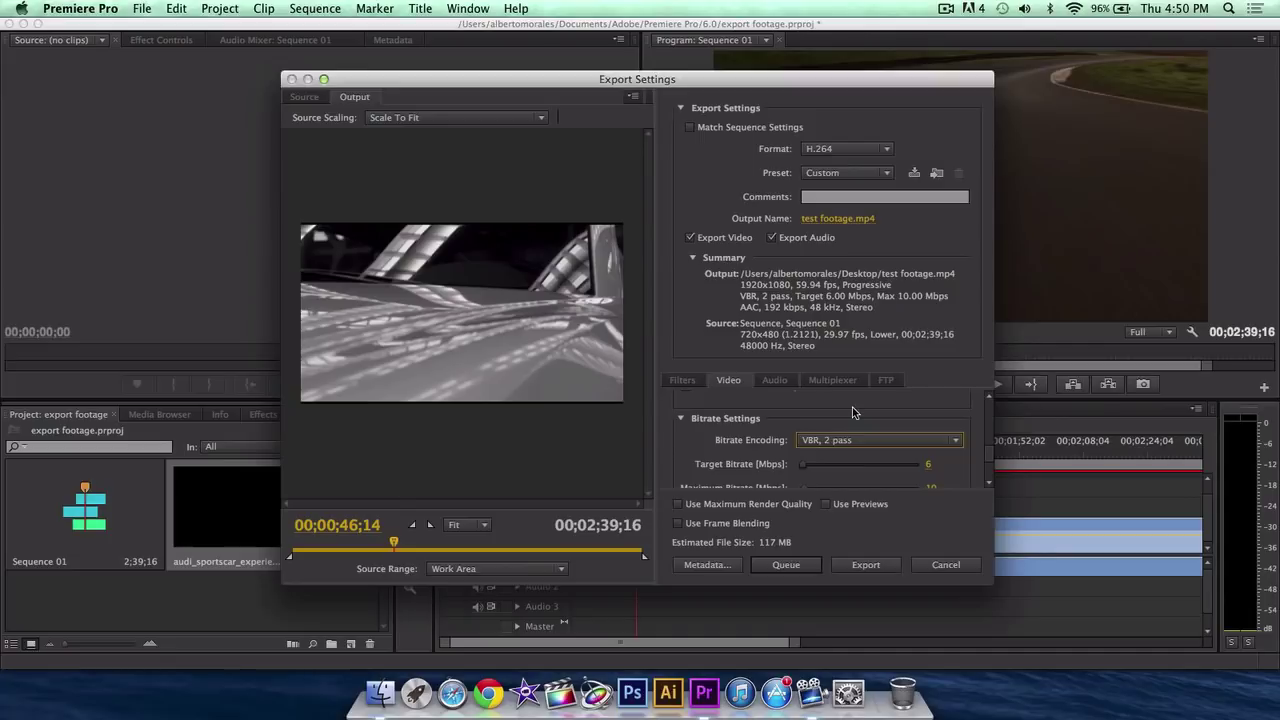
click(985, 462)
scroll(987, 460, down, 2)
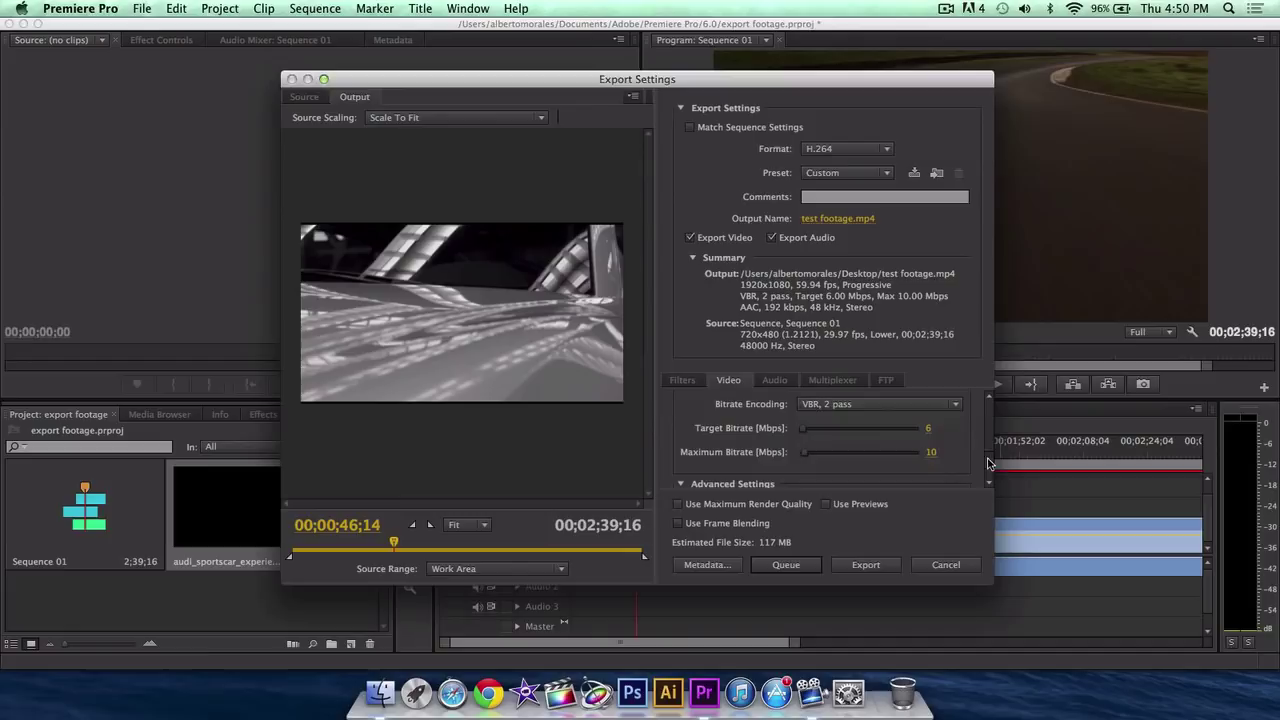
click(930, 430)
key(Return)
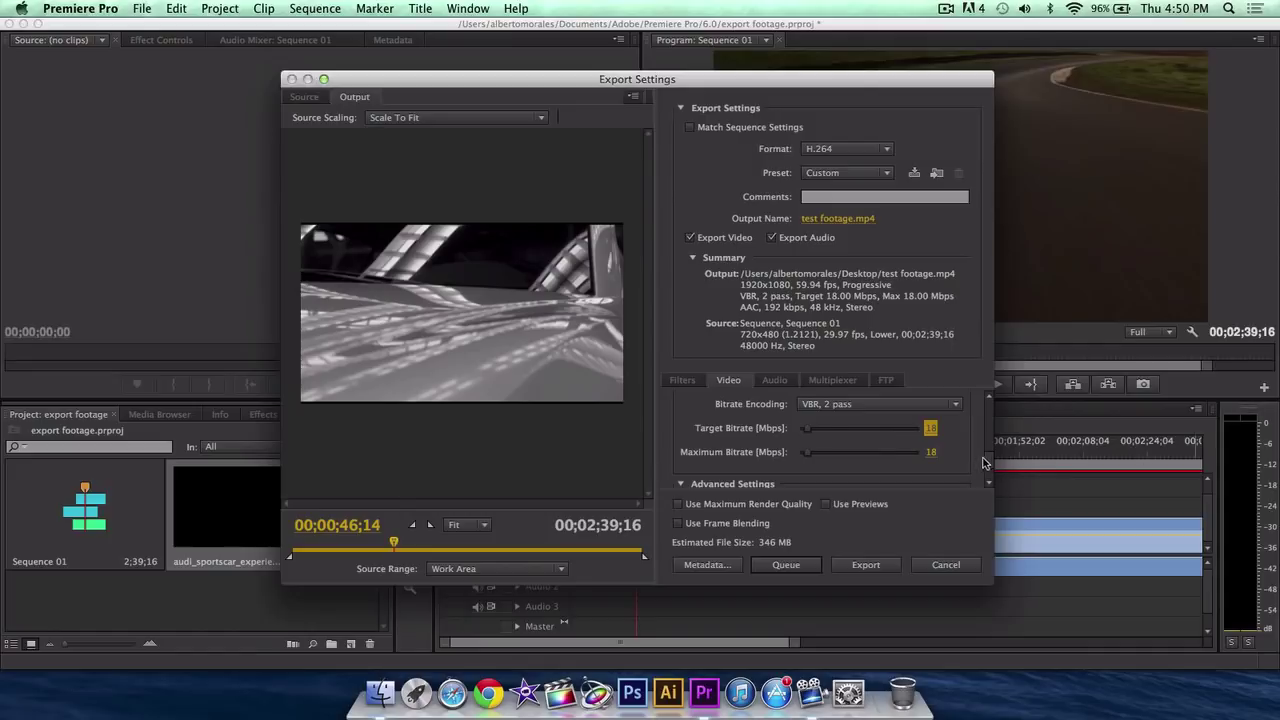
Set the maximum bitrate to 18 Mbps.
scroll(990, 462, down, 1)
scroll(990, 463, down, 1)
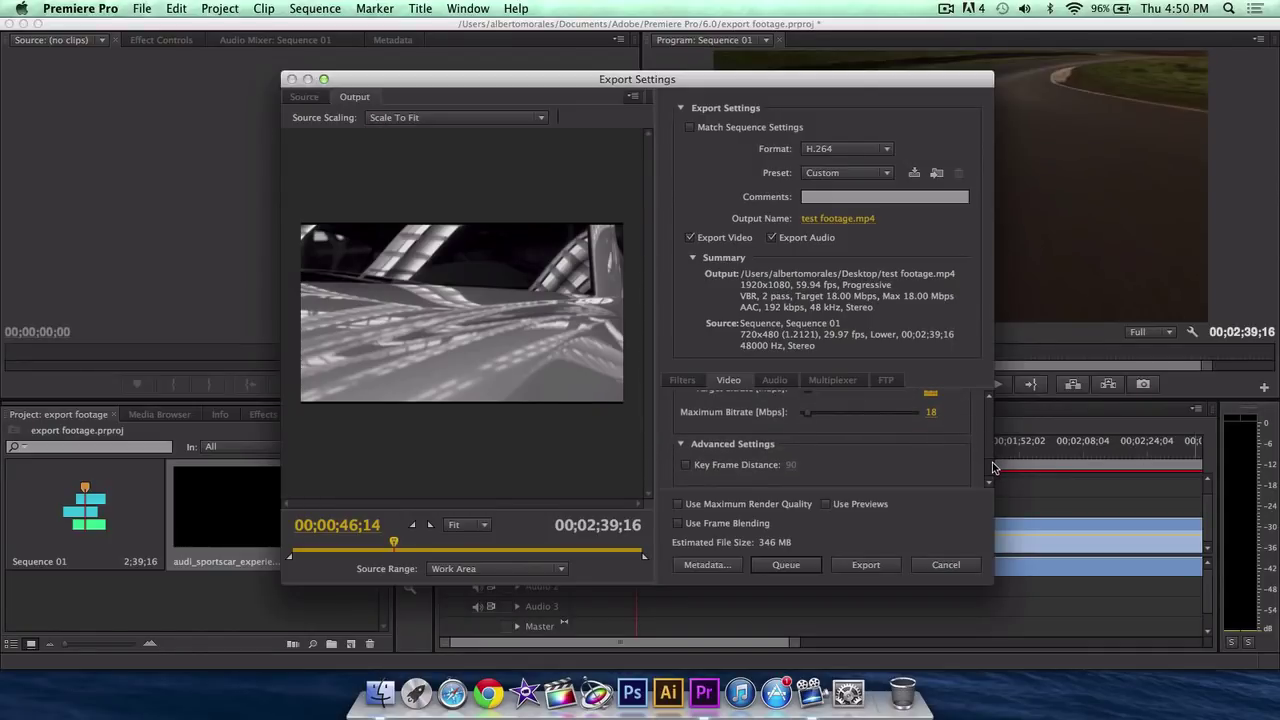
scroll(990, 462, up, 2)
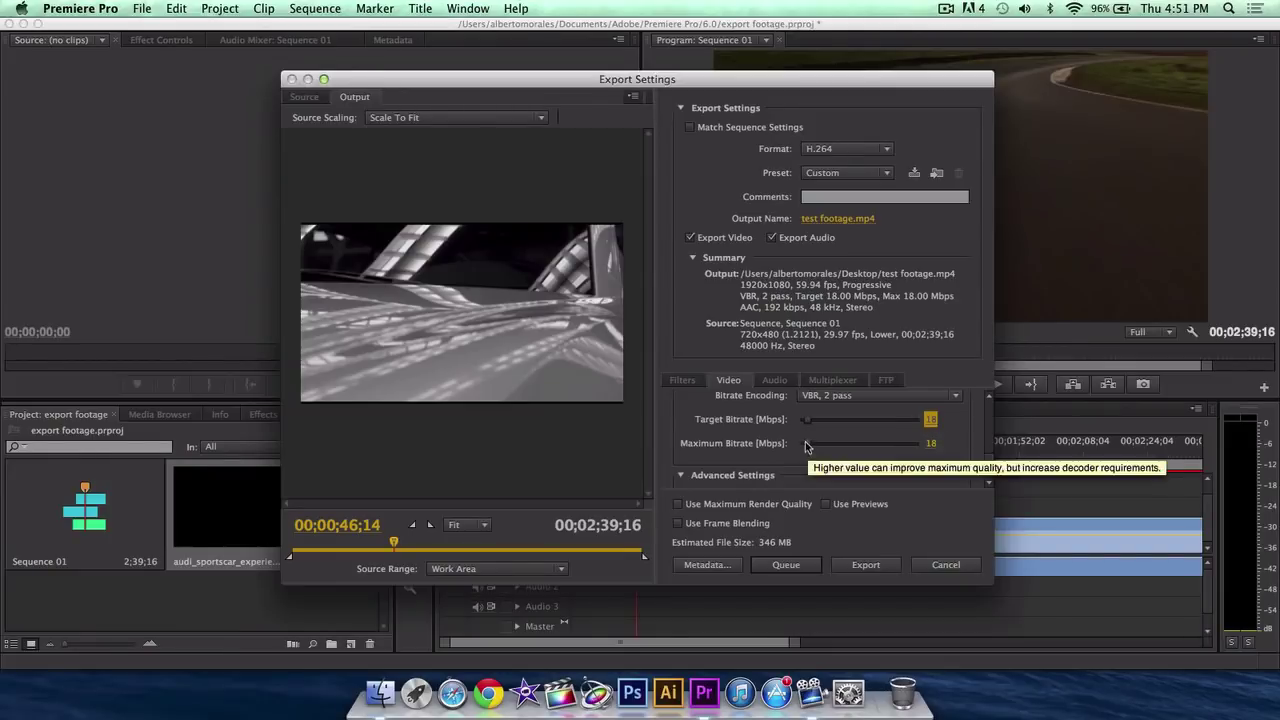
click(873, 445)
click(952, 443)
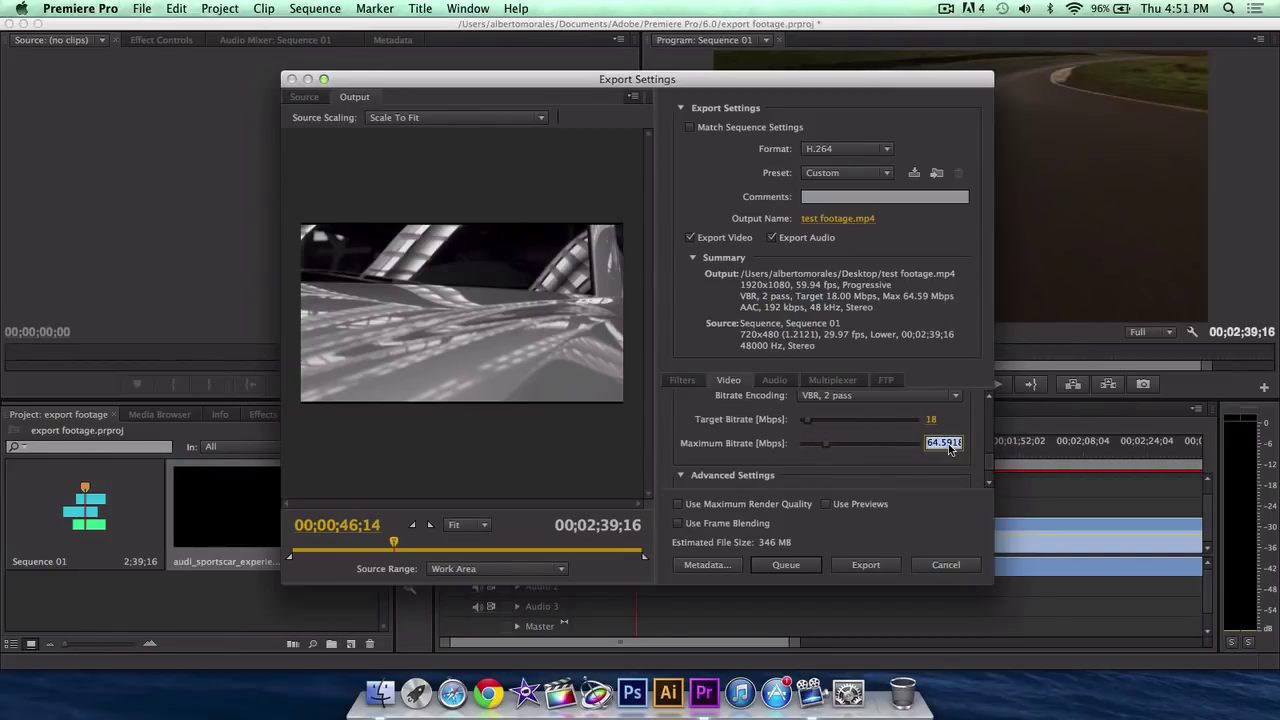
text(18)
key(Return)
Show the Audio settings and confirm AAC codec at 48000 Hz sample rate.
scroll(986, 474, down, 2)
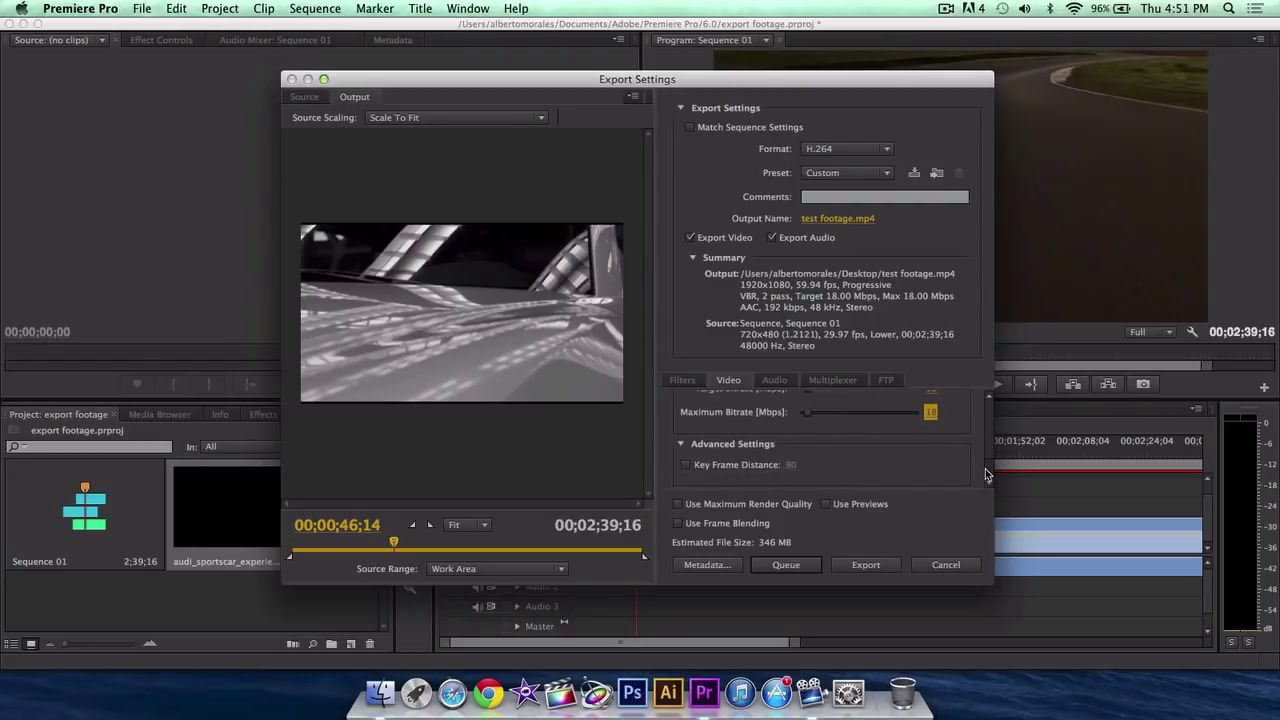
click(774, 381)
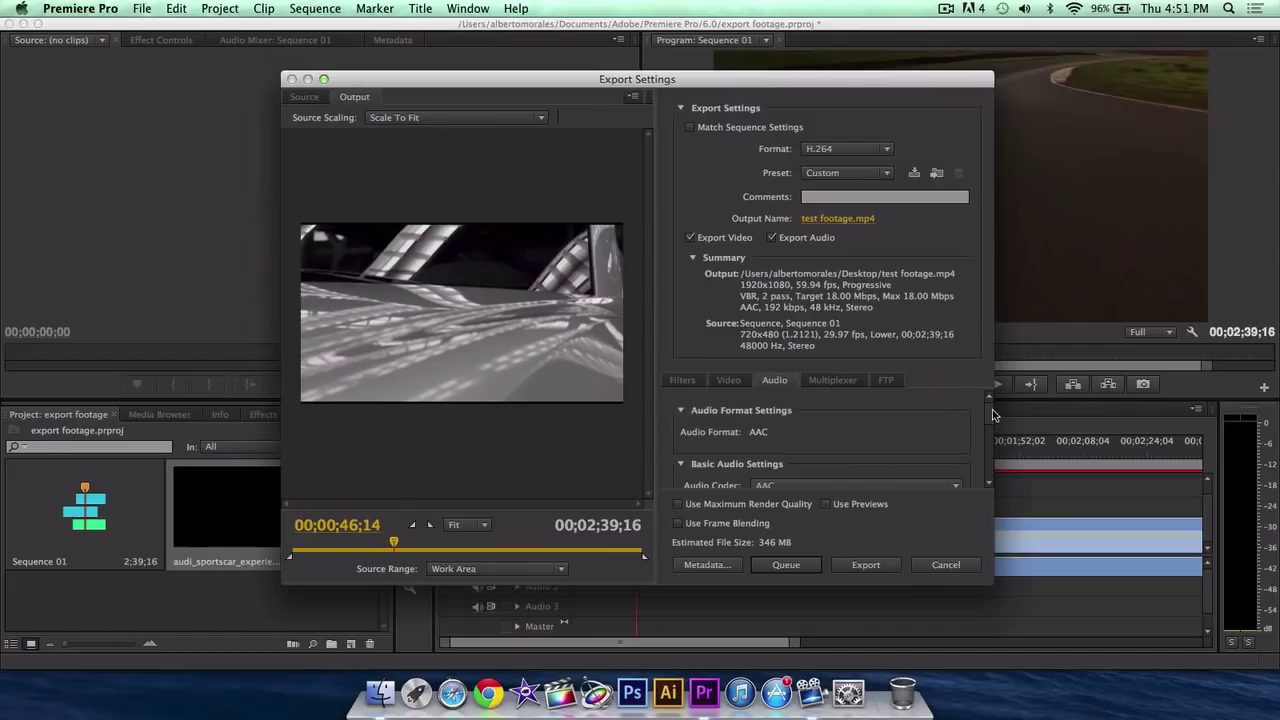
scroll(994, 415, down, 1)
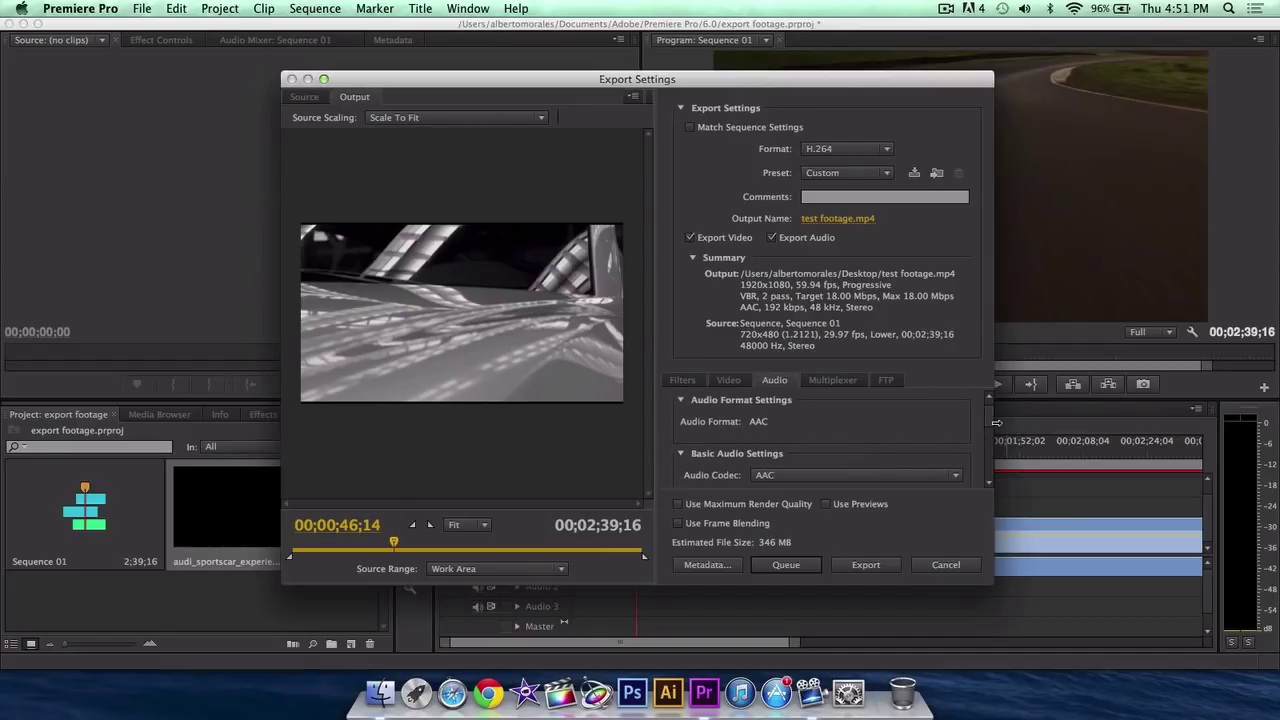
scroll(990, 425, down, 4)
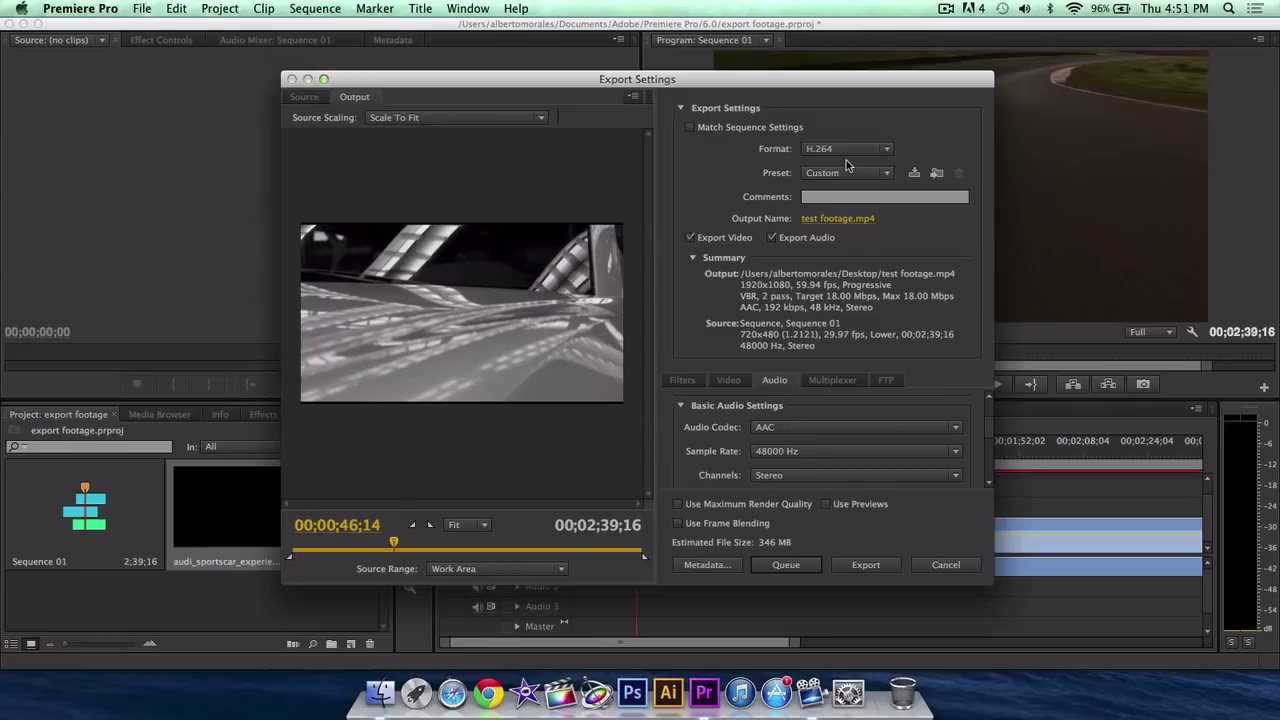
click(776, 428)
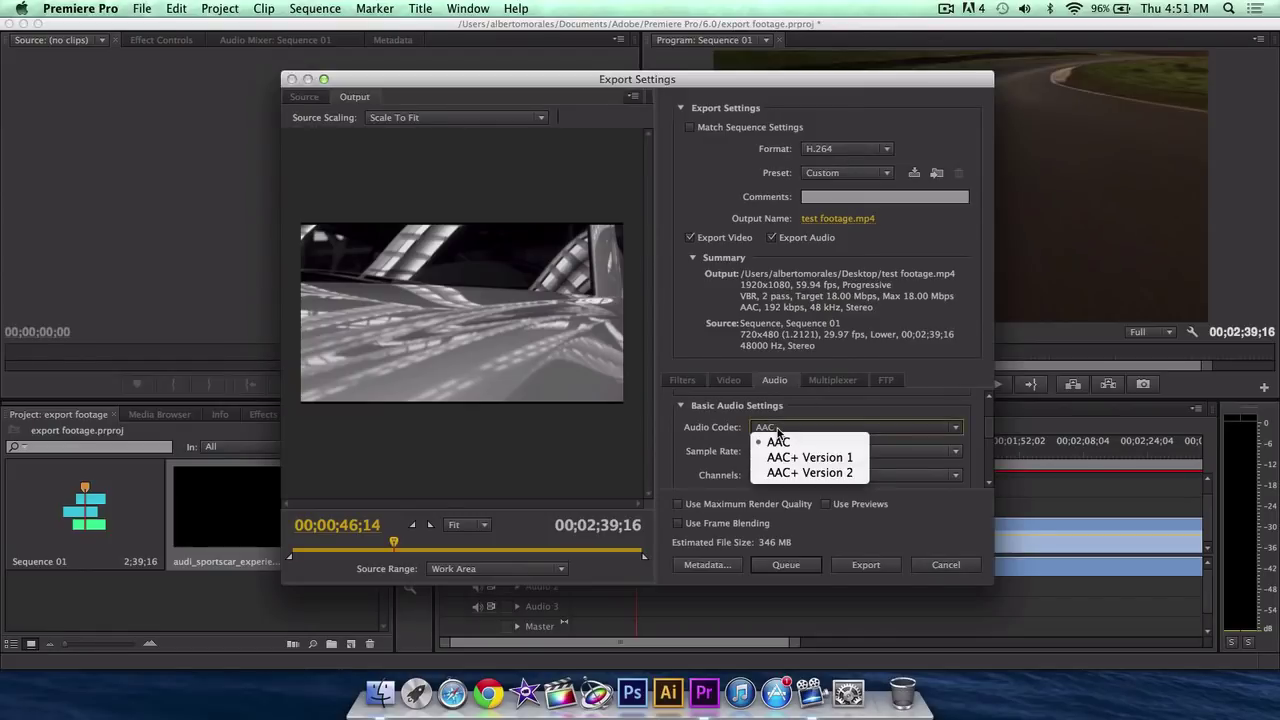
click(870, 425)
scroll(990, 428, down, 2)
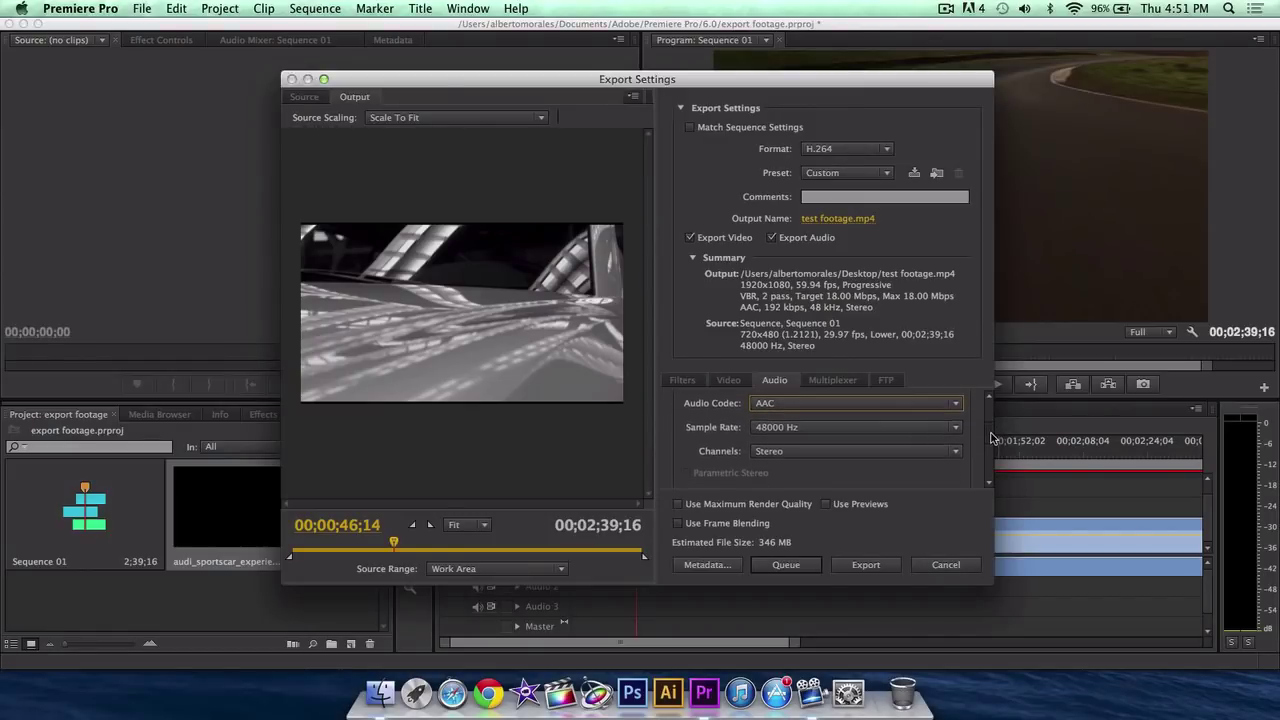
click(790, 428)
click(896, 477)
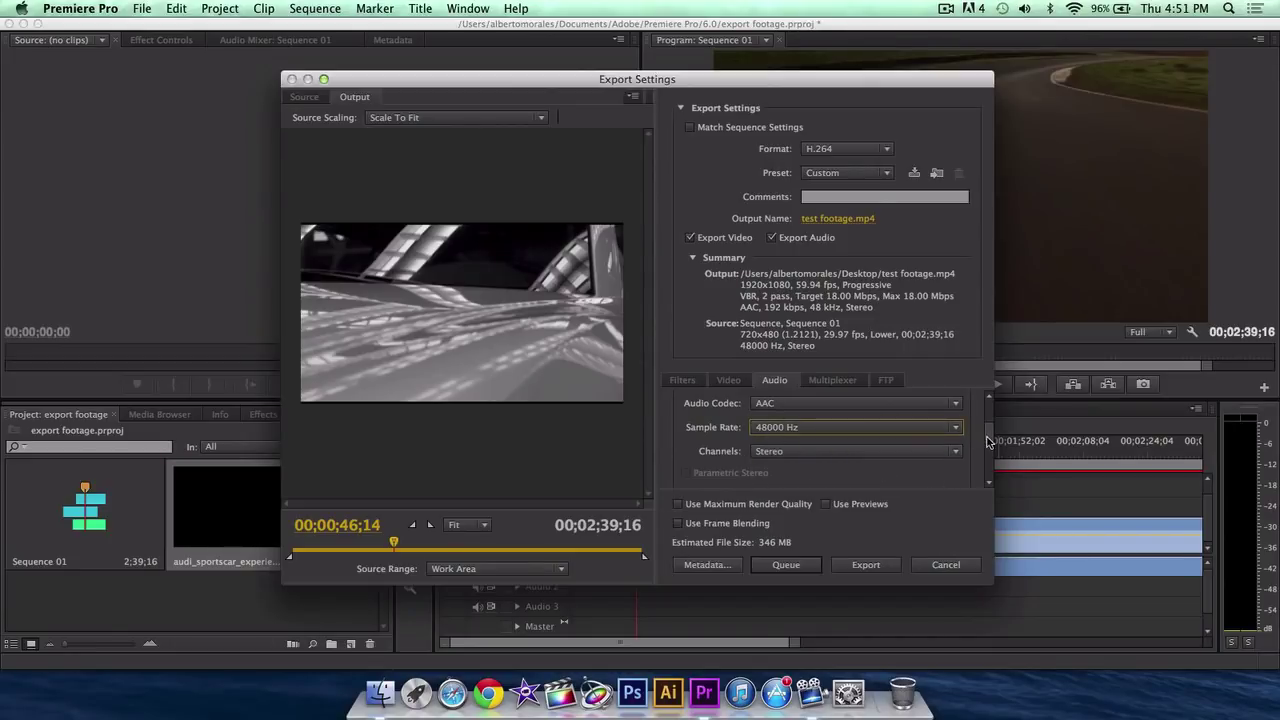
Confirm High audio quality and a 192 kbps audio bitrate.
scroll(987, 441, down, 3)
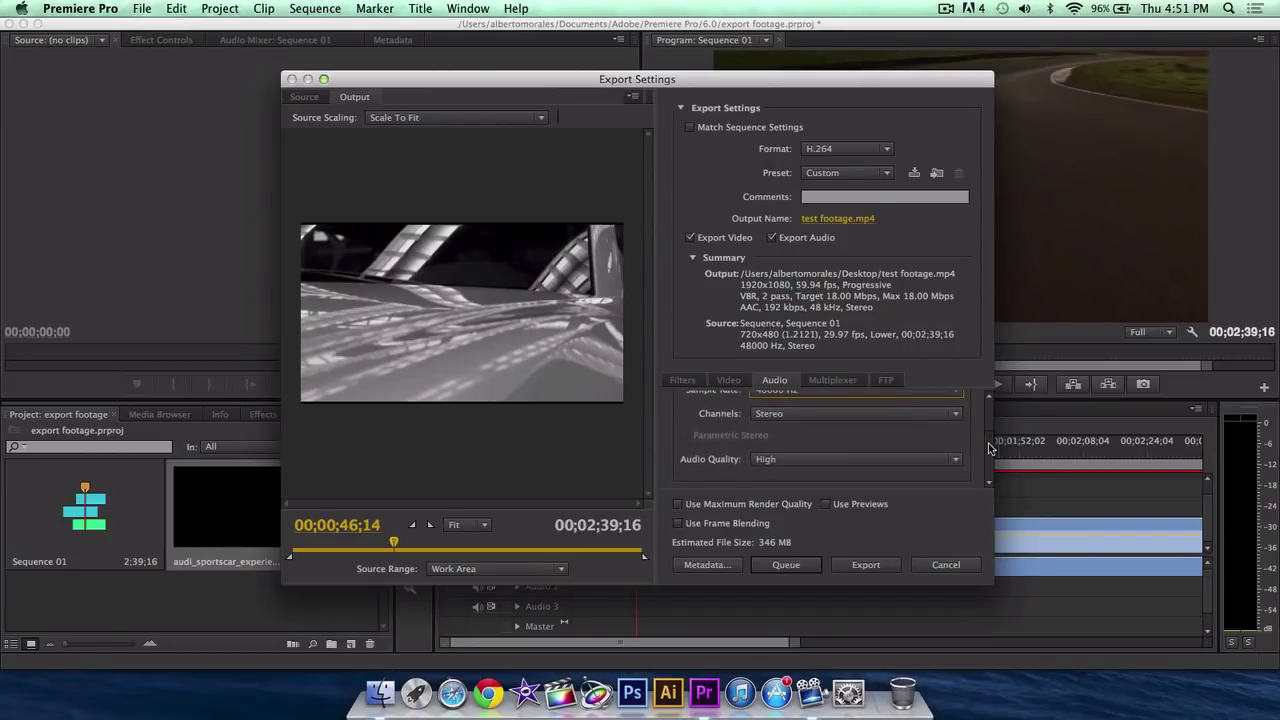
scroll(988, 448, down, 3)
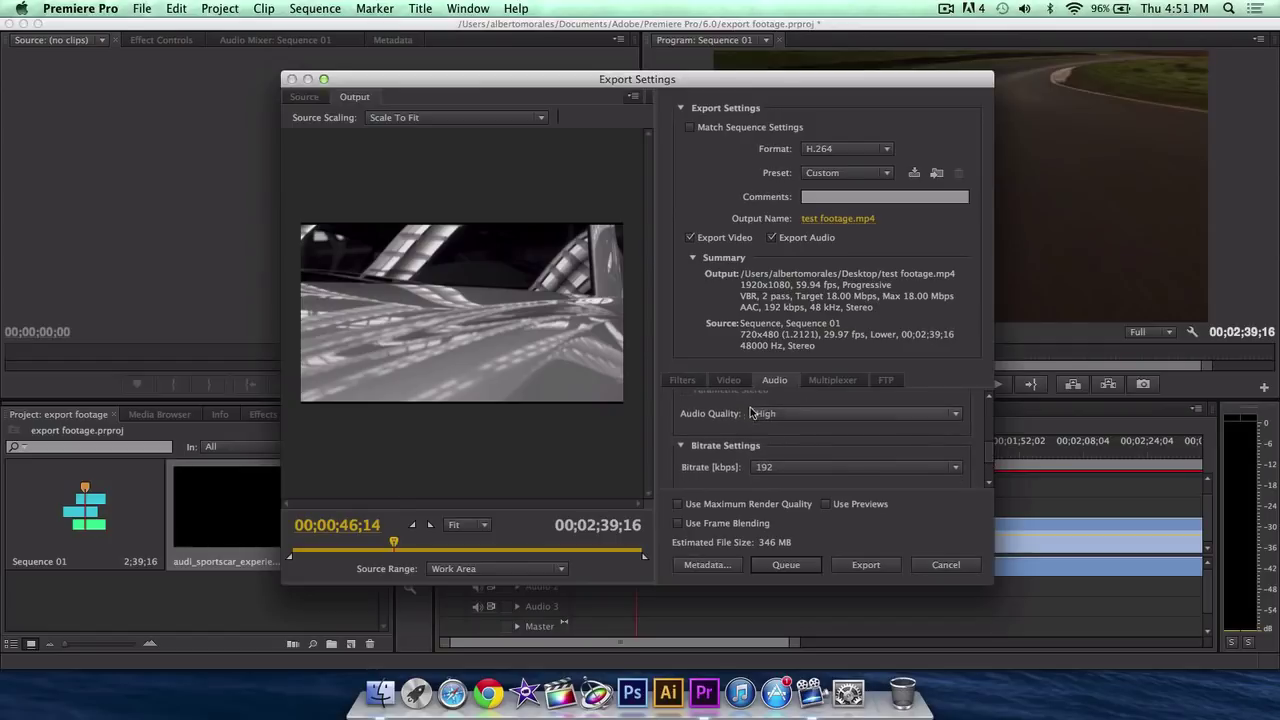
click(752, 413)
click(785, 457)
scroll(983, 455, down, 1)
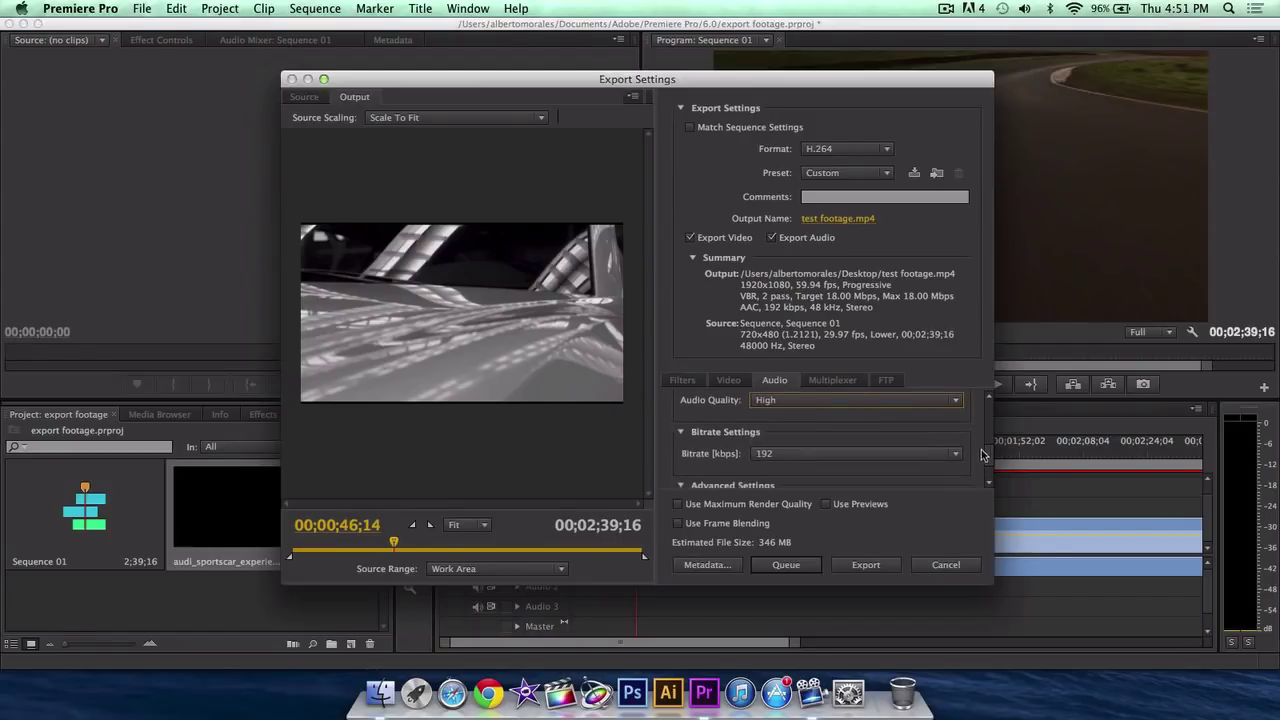
click(893, 455)
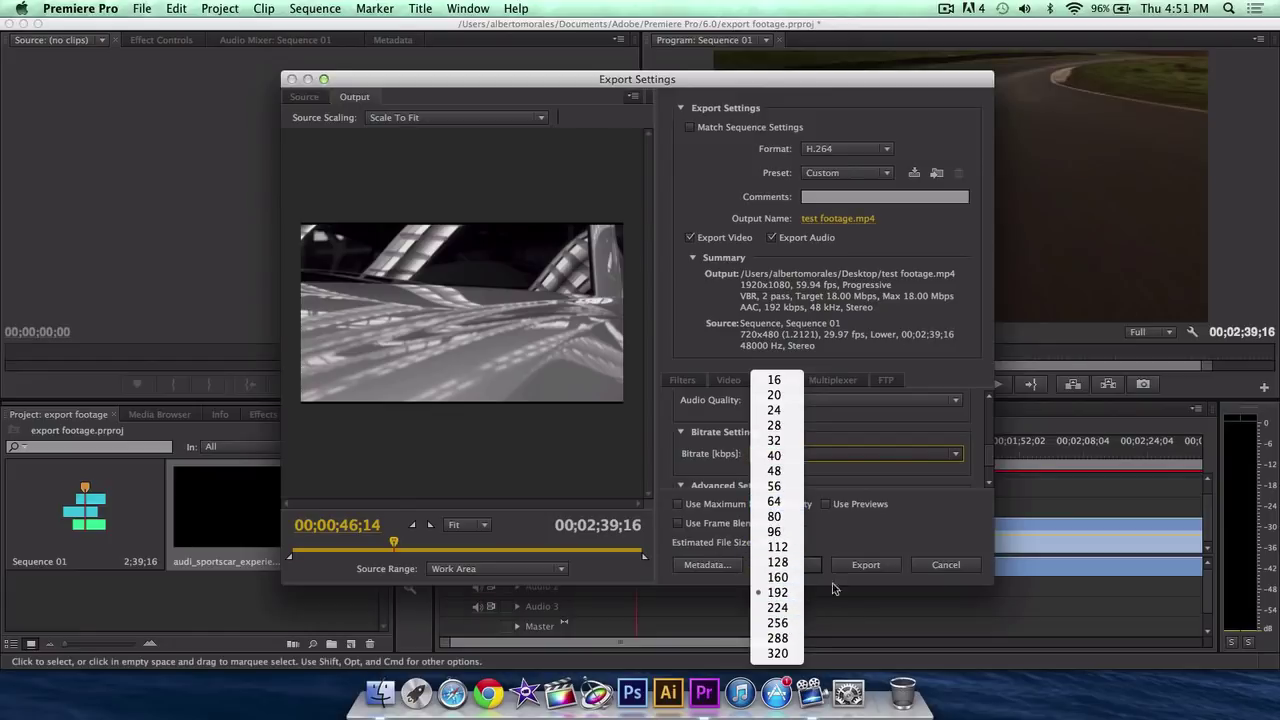
click(900, 506)
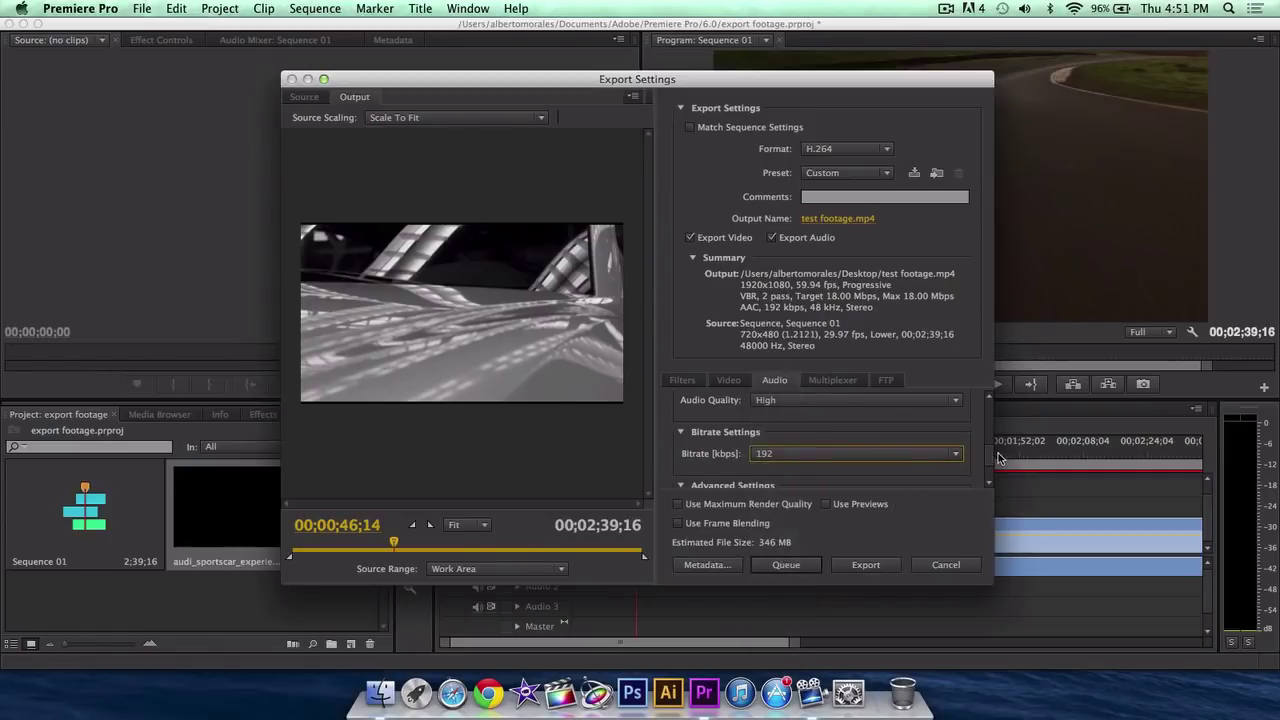
scroll(987, 467, down, 2)
scroll(987, 467, up, 3)
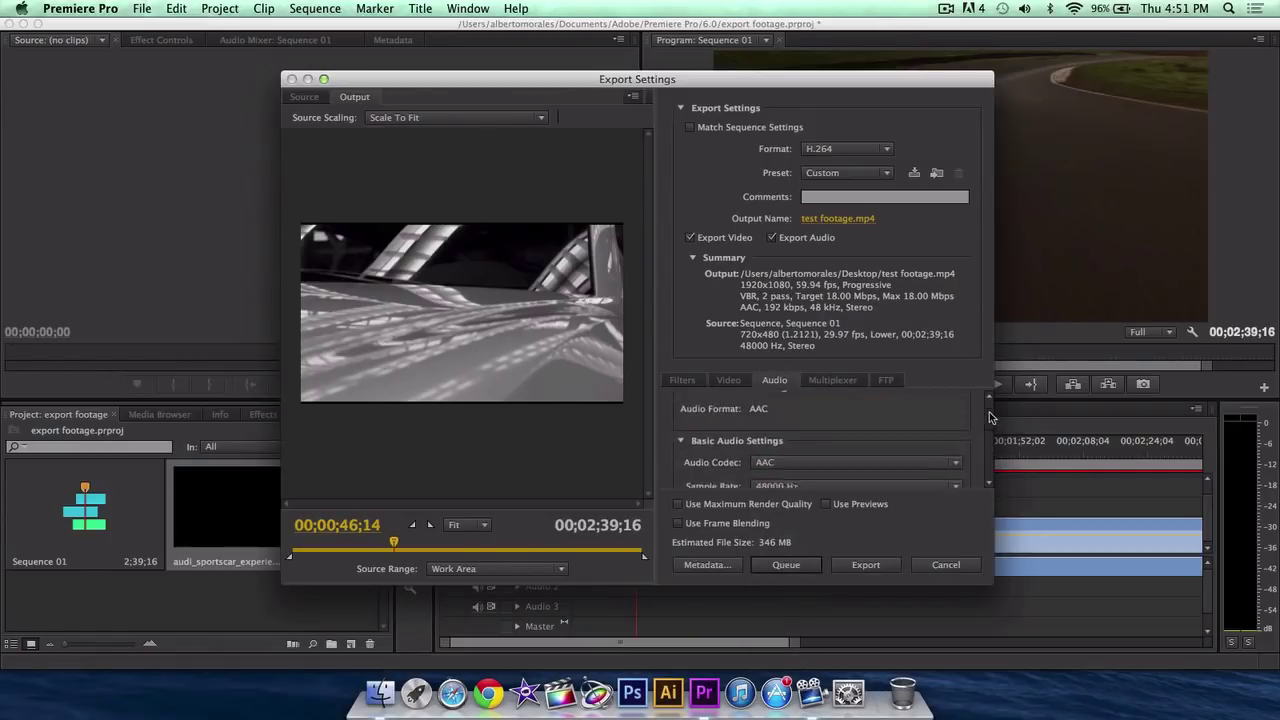
Back on the Video tab, turn on Use Maximum Render Quality for the export.
click(728, 380)
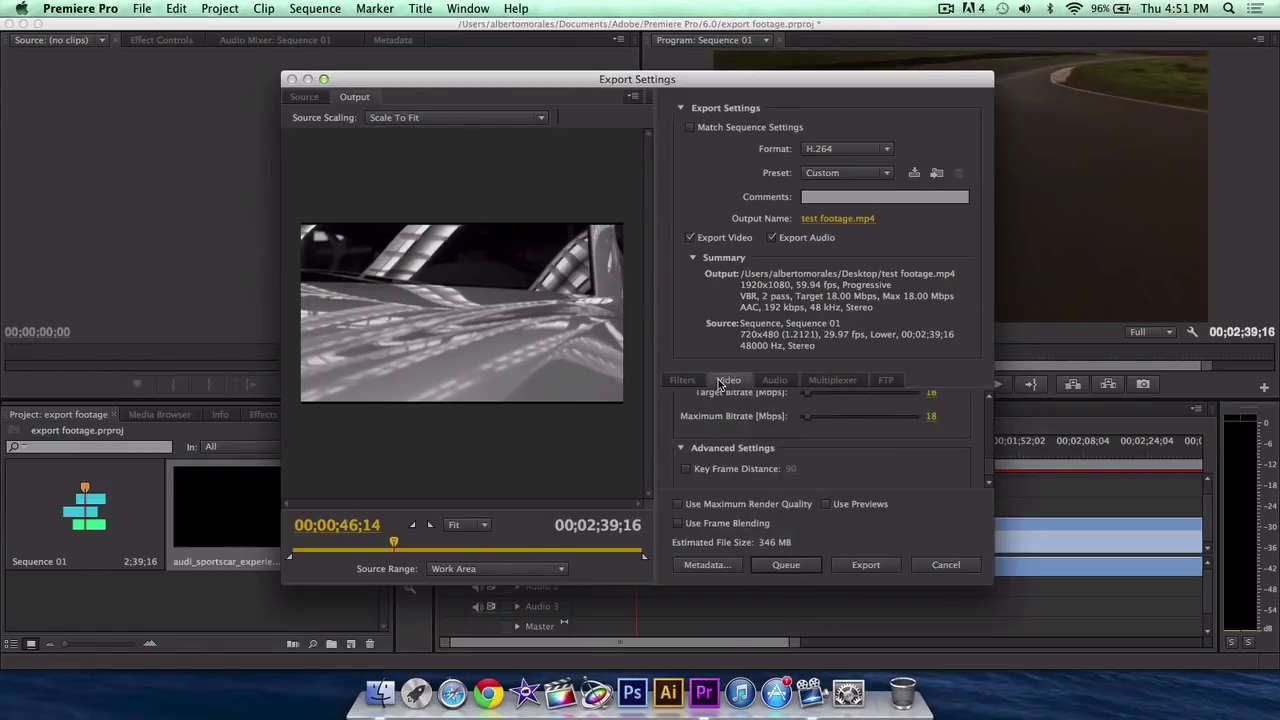
click(680, 505)
Start saving the current export settings as a preset and clear the default preset name.
click(914, 174)
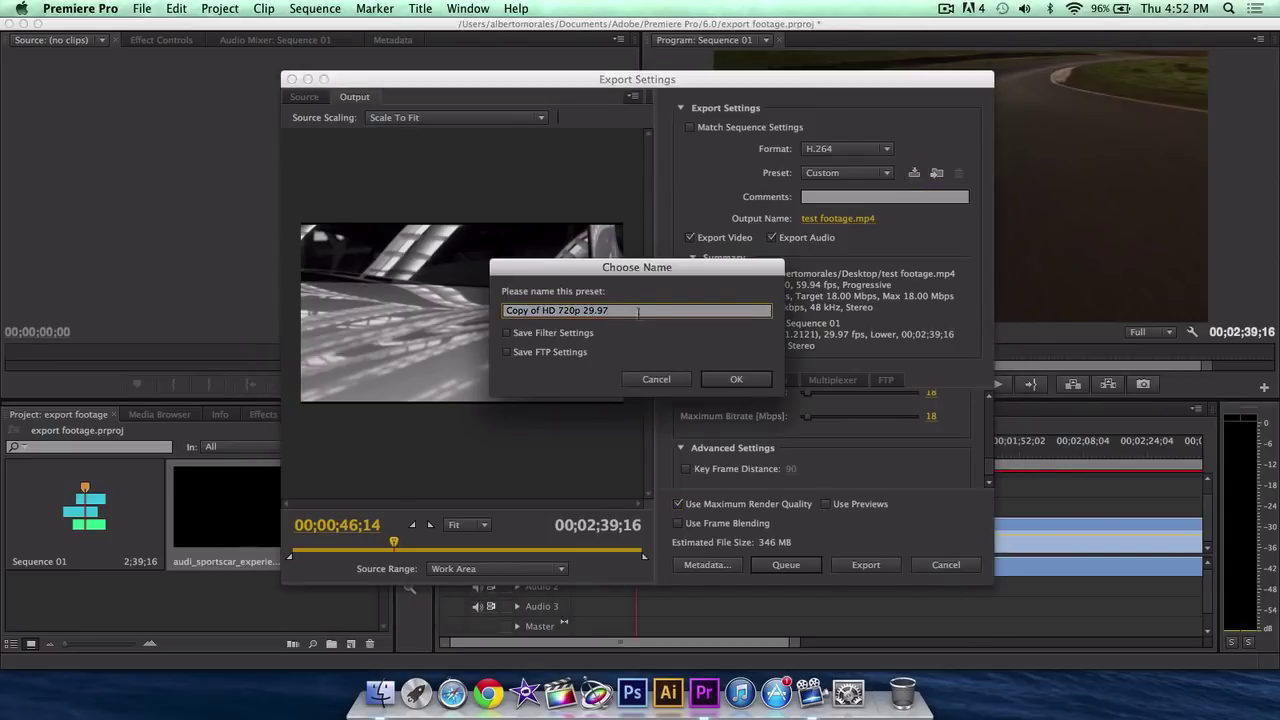
key(BackSpace)
Confirm the new preset name and keep Copy 720p selected in the Preset list.
click(727, 380)
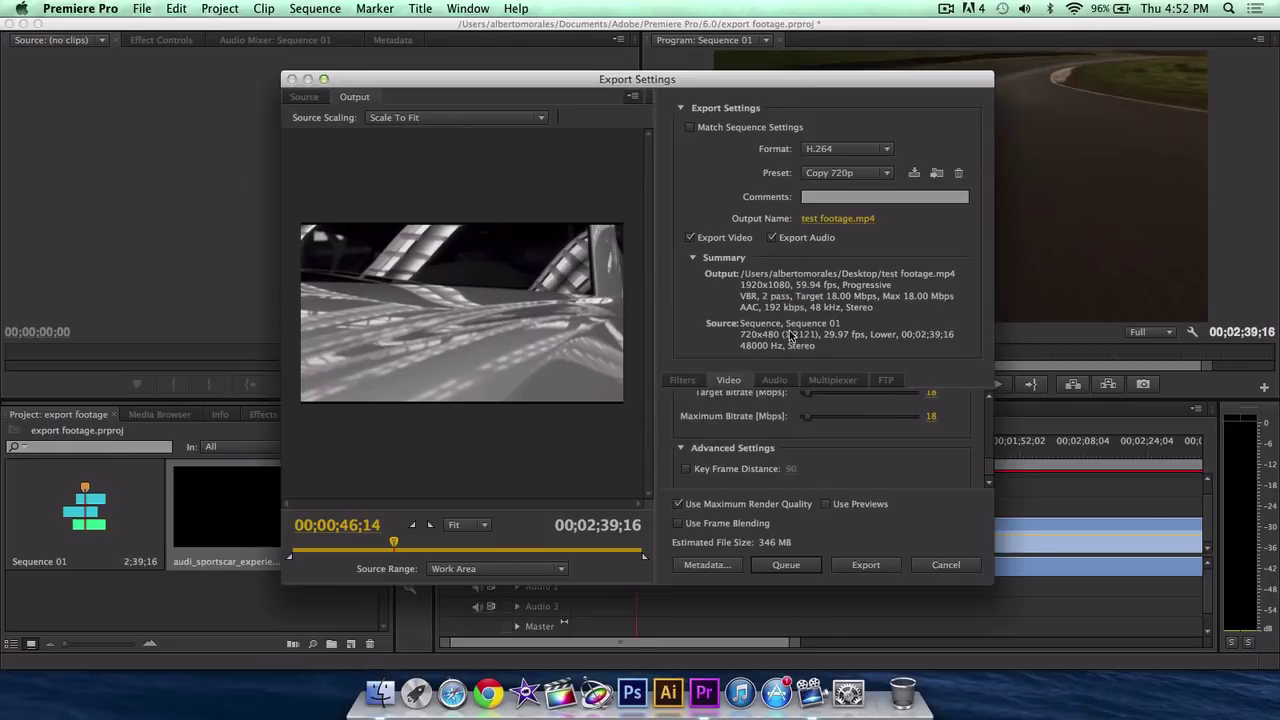
click(878, 174)
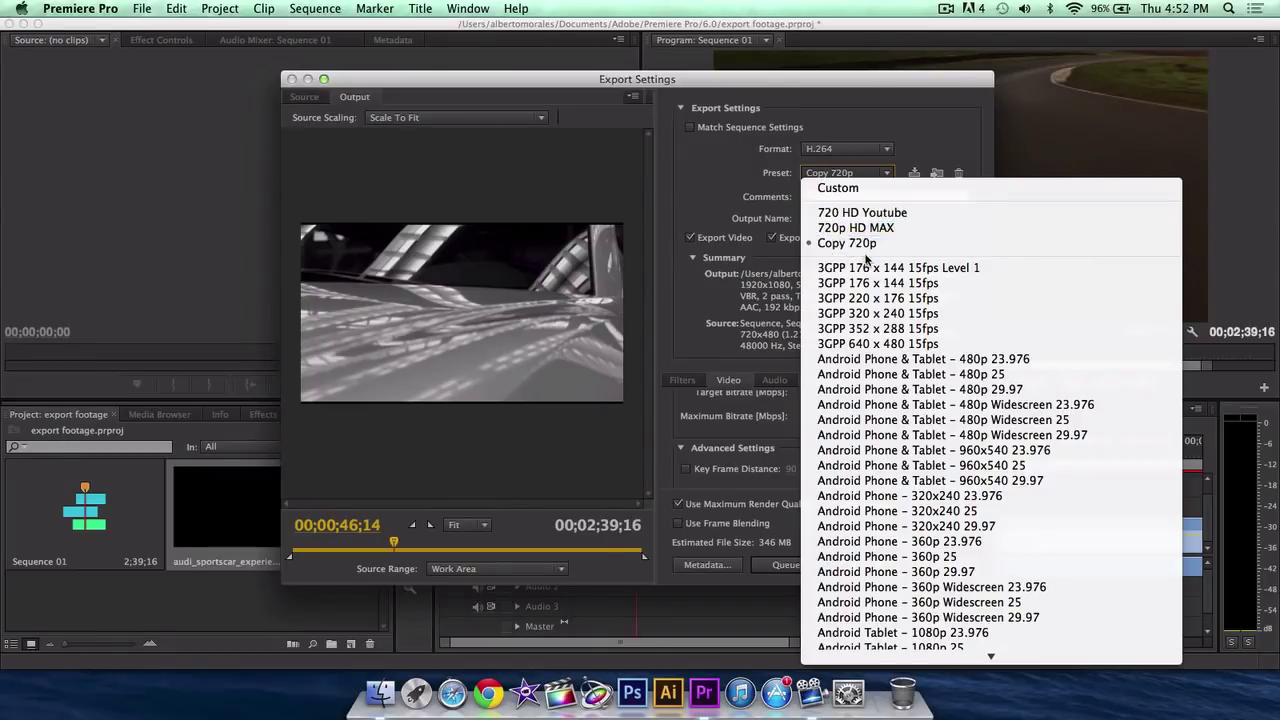
click(744, 182)
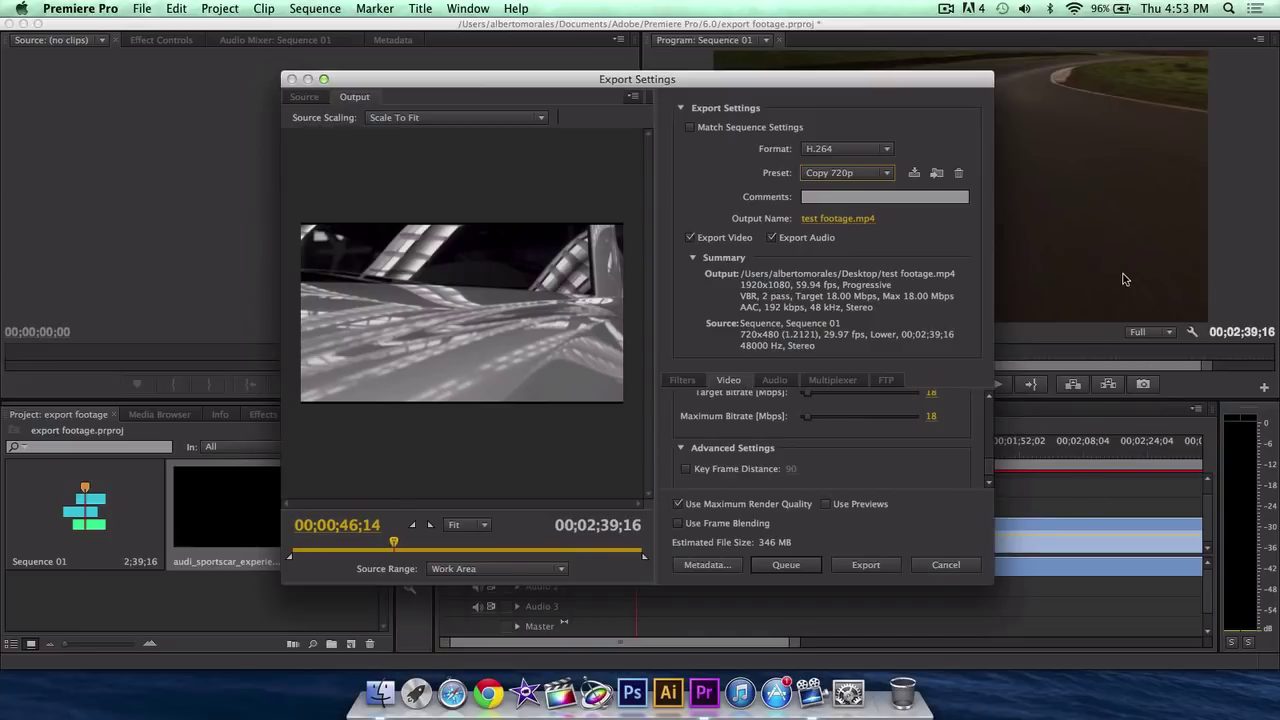
click(866, 564)
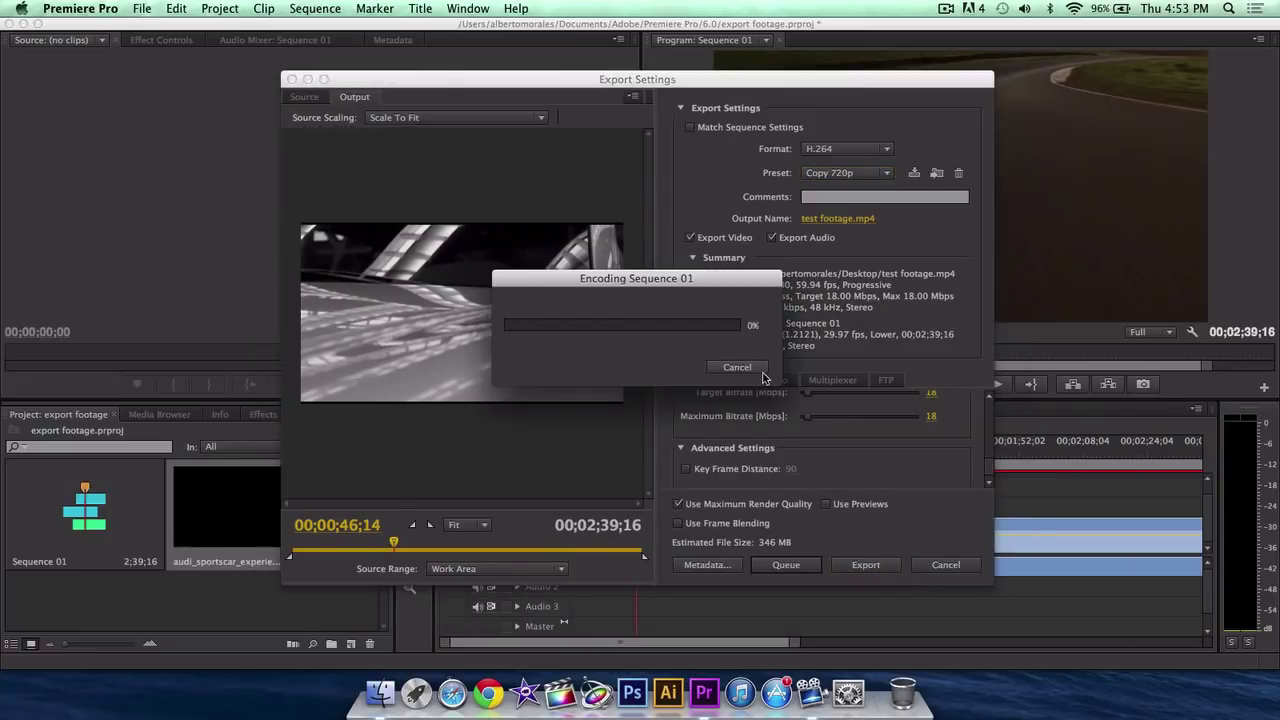